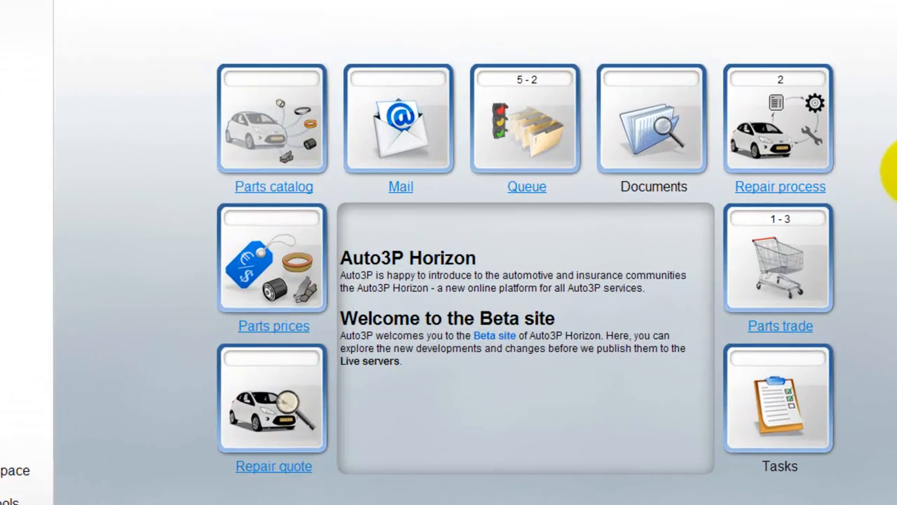
# Step: Keep the new catalog interface style enabled in the personal data tools settings and save the settings
pyautogui.click(896, 171)
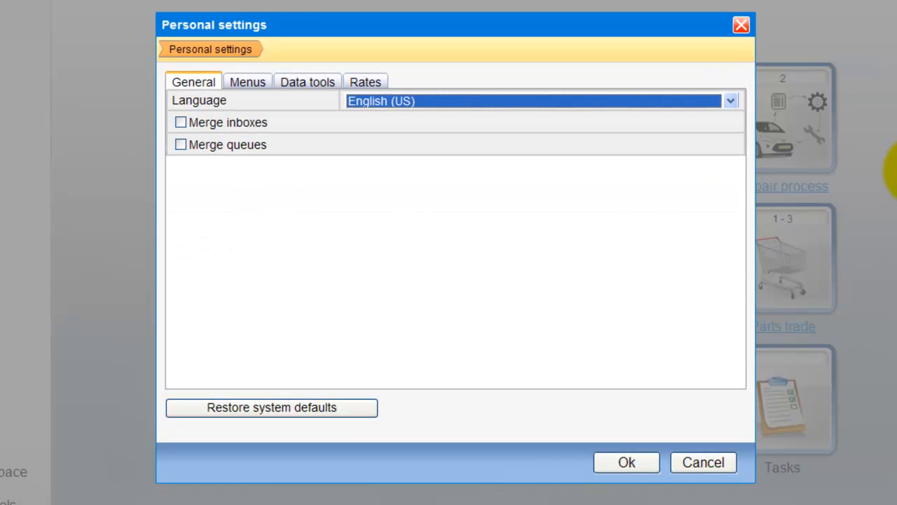
pyautogui.click(304, 85)
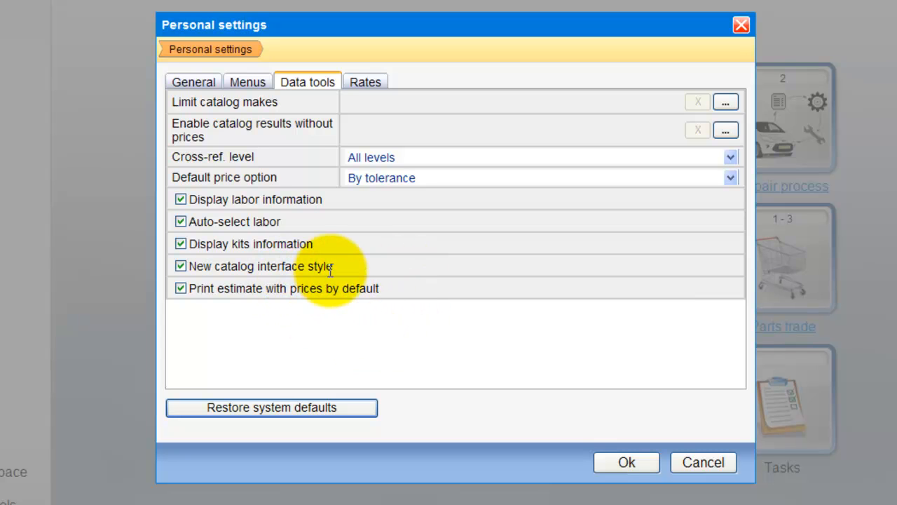
pyautogui.moveTo(334, 266); pyautogui.dragTo(204, 265)
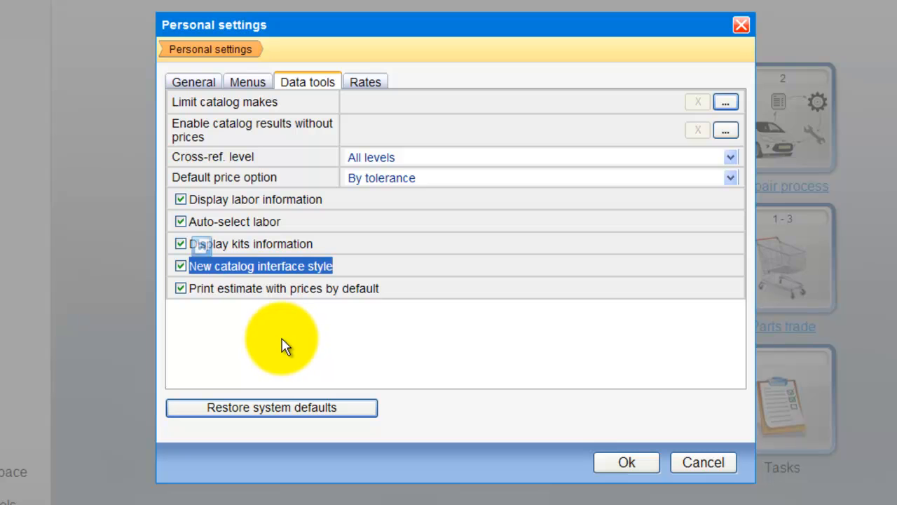
pyautogui.click(180, 267)
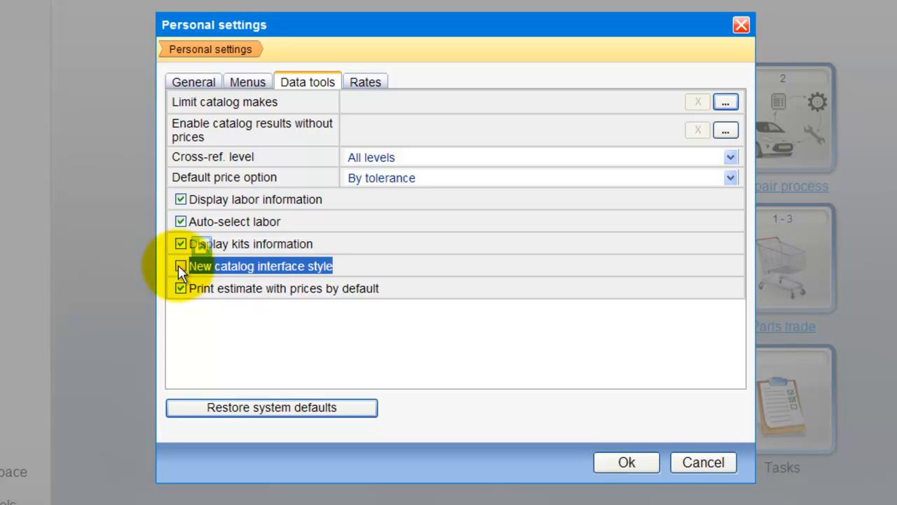
pyautogui.click(180, 266)
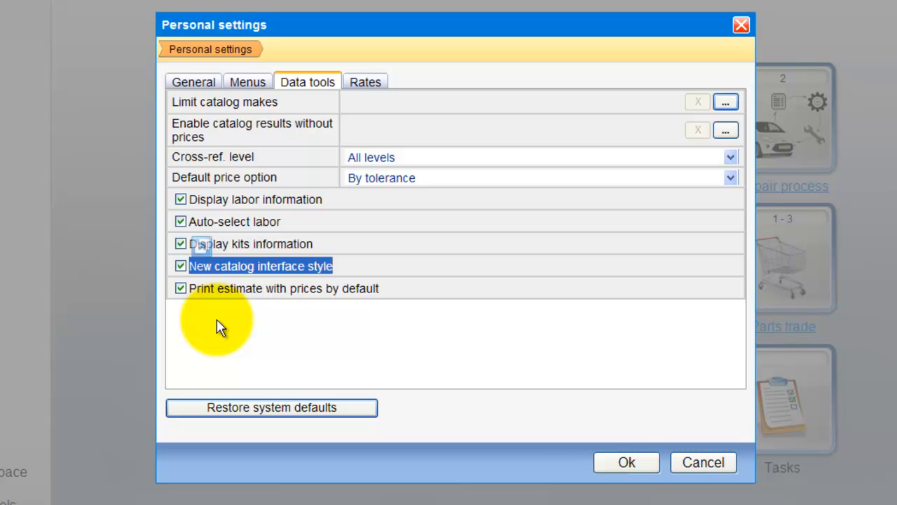
pyautogui.click(652, 463)
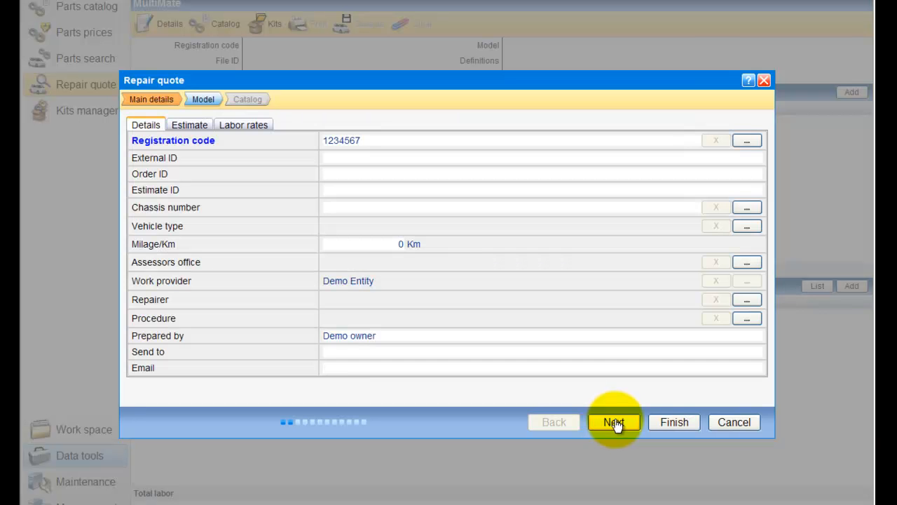
# Step: In the repair quote's model selection, choose the Peugeot 307 with production year 2007
pyautogui.click(614, 423)
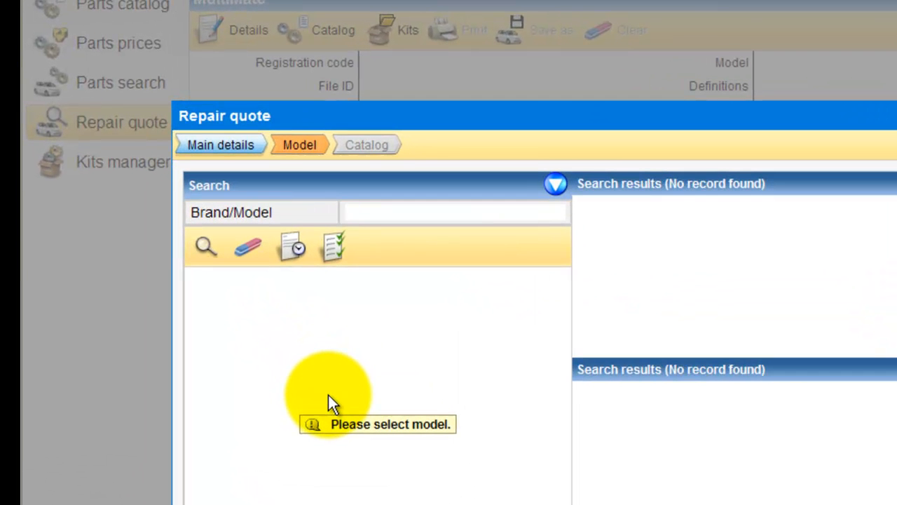
pyautogui.write('peu')
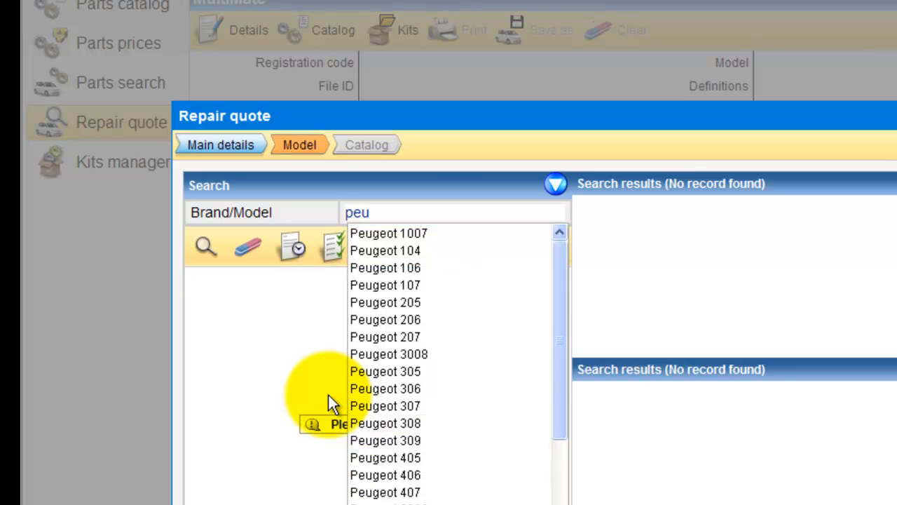
pyautogui.moveTo(556, 264); pyautogui.dragTo(558, 430)
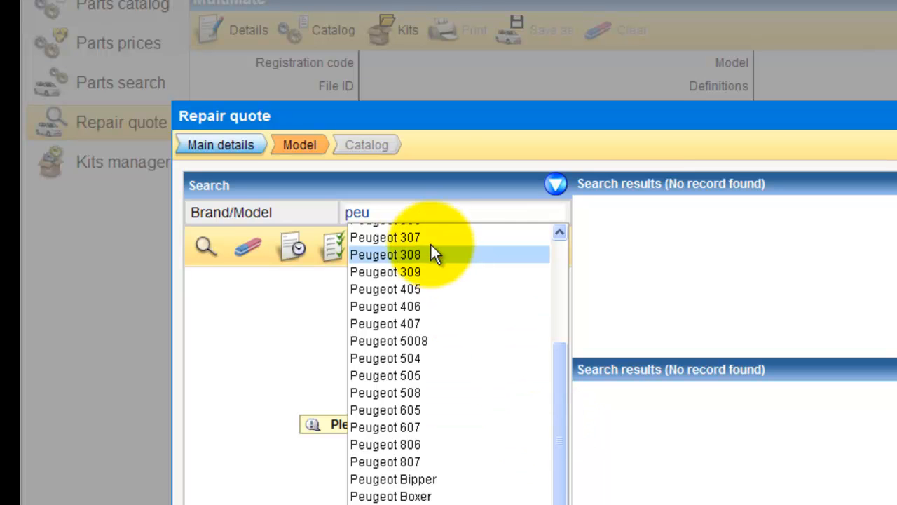
pyautogui.moveTo(412, 212); pyautogui.dragTo(322, 203)
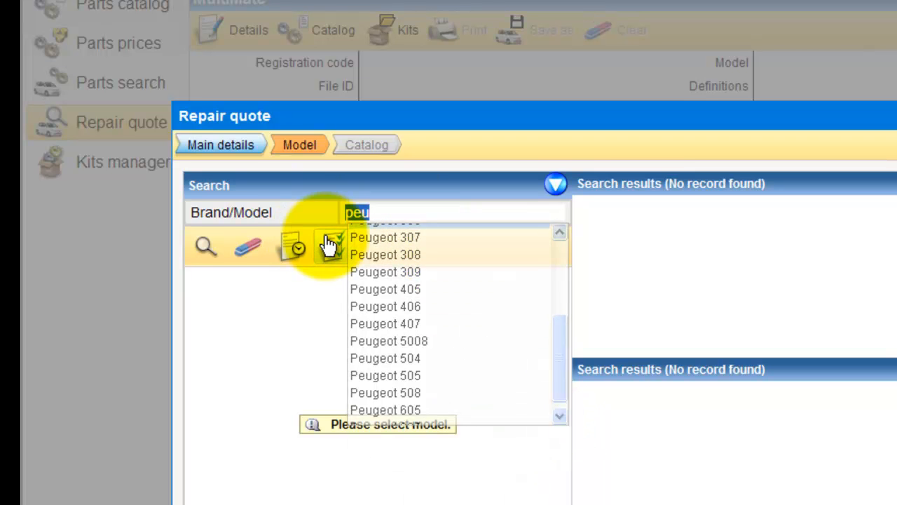
pyautogui.write('307')
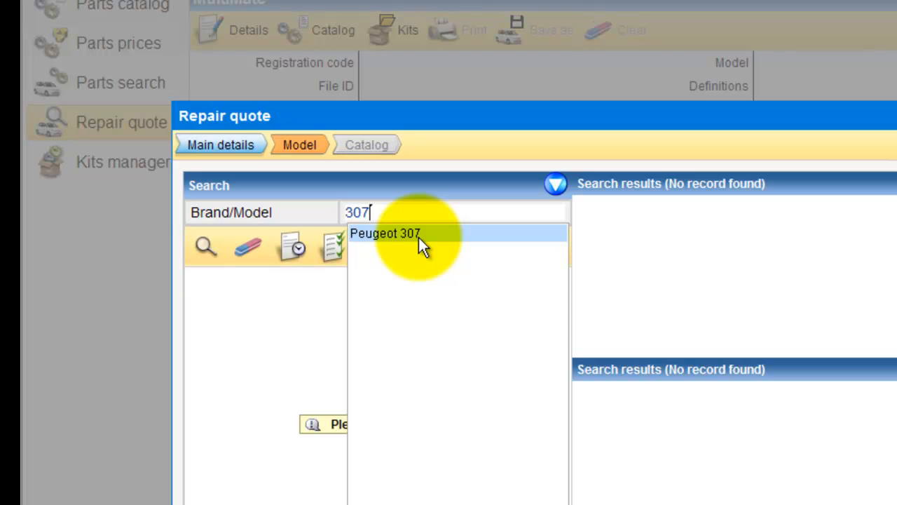
pyautogui.click(418, 236)
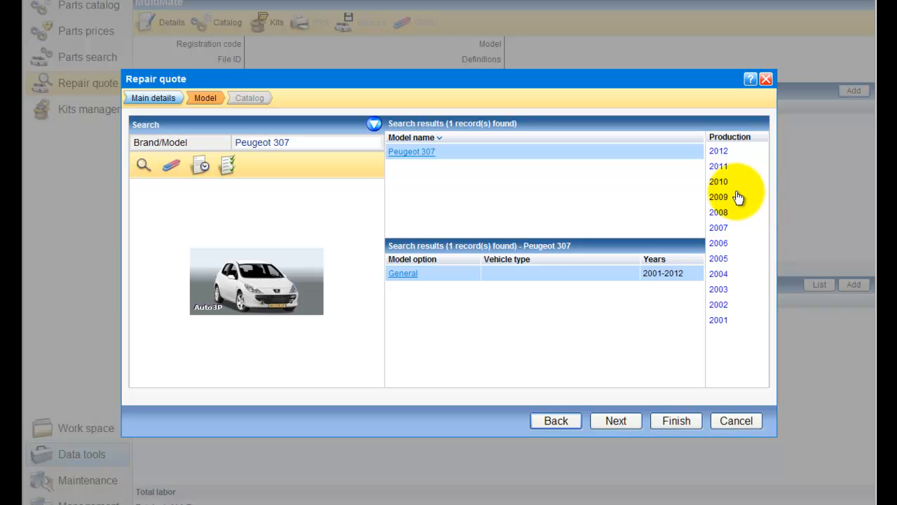
pyautogui.click(722, 229)
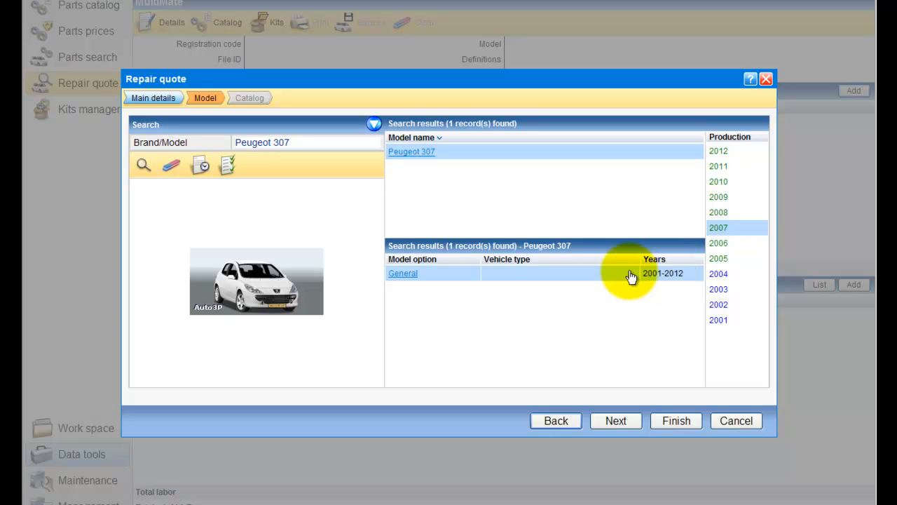
# Step: Expand the model search and examine its advanced criteria: category, year, table, code and chassis code
pyautogui.click(374, 126)
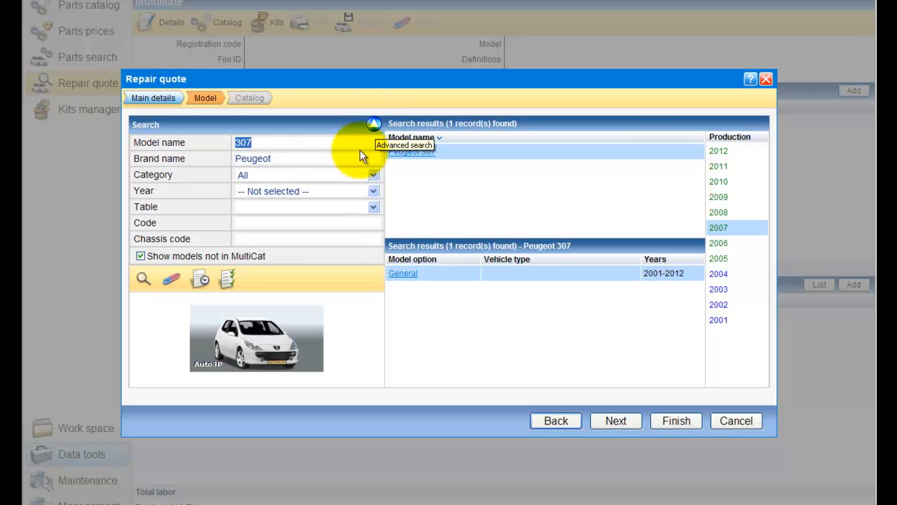
pyautogui.click(240, 175)
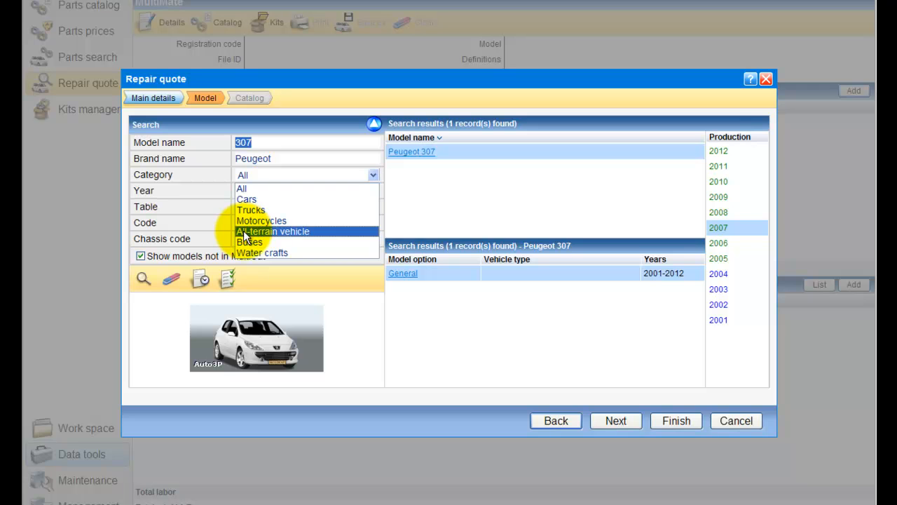
pyautogui.click(241, 185)
pyautogui.click(243, 190)
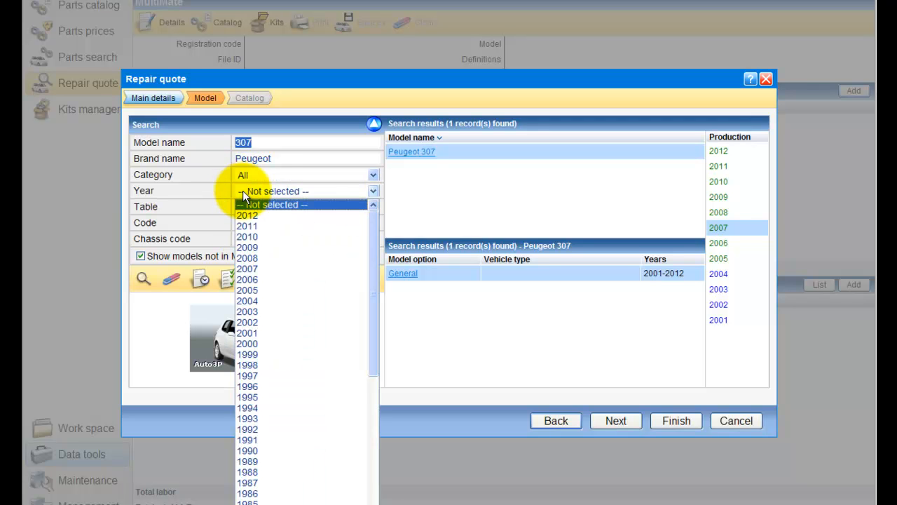
pyautogui.click(242, 191)
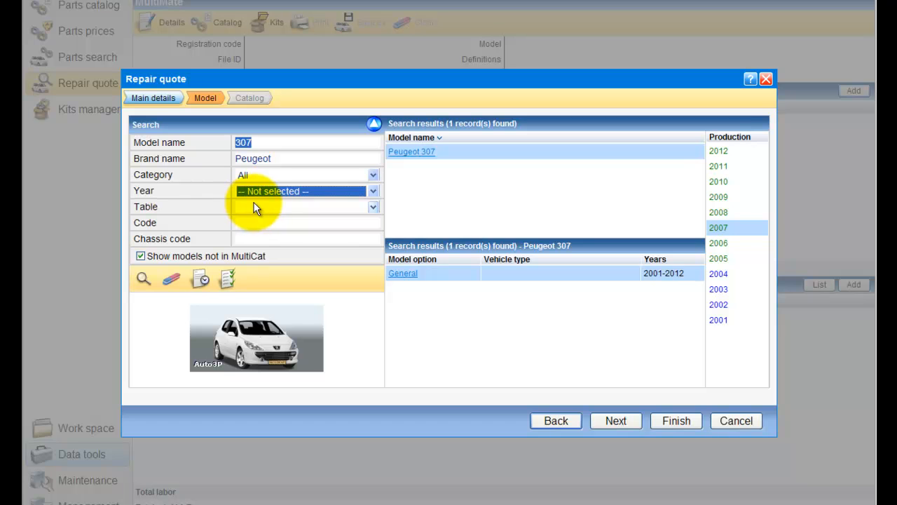
pyautogui.click(255, 207)
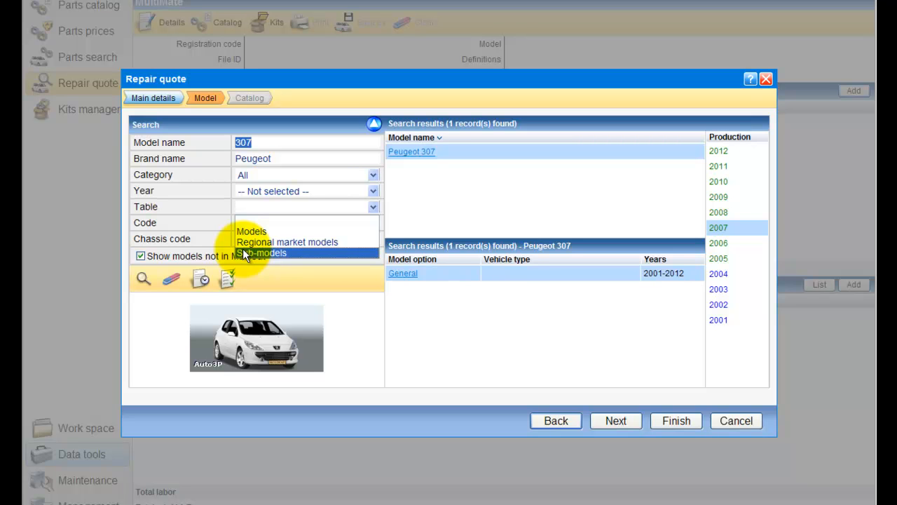
pyautogui.click(242, 218)
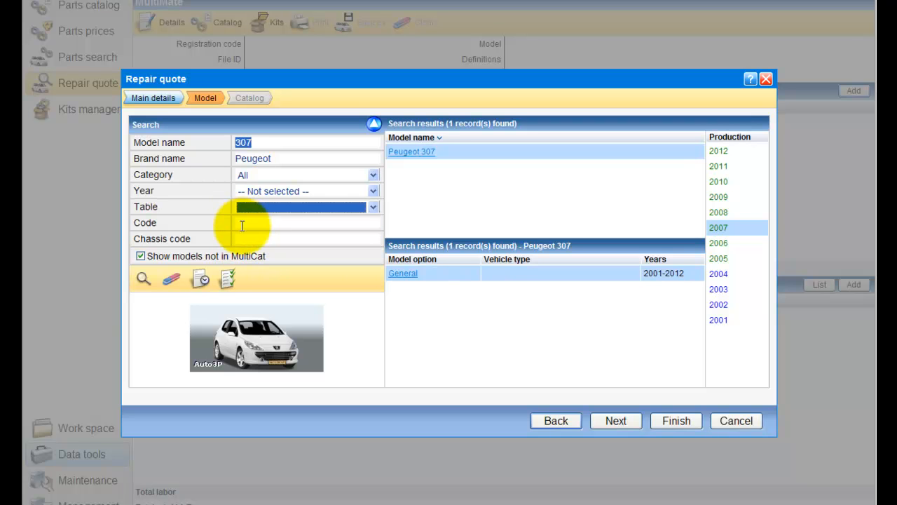
pyautogui.click(241, 223)
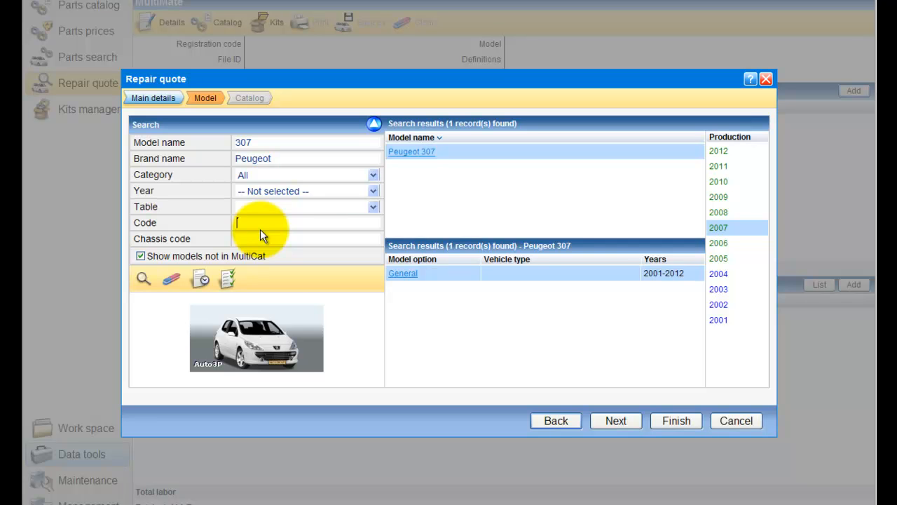
pyautogui.click(262, 241)
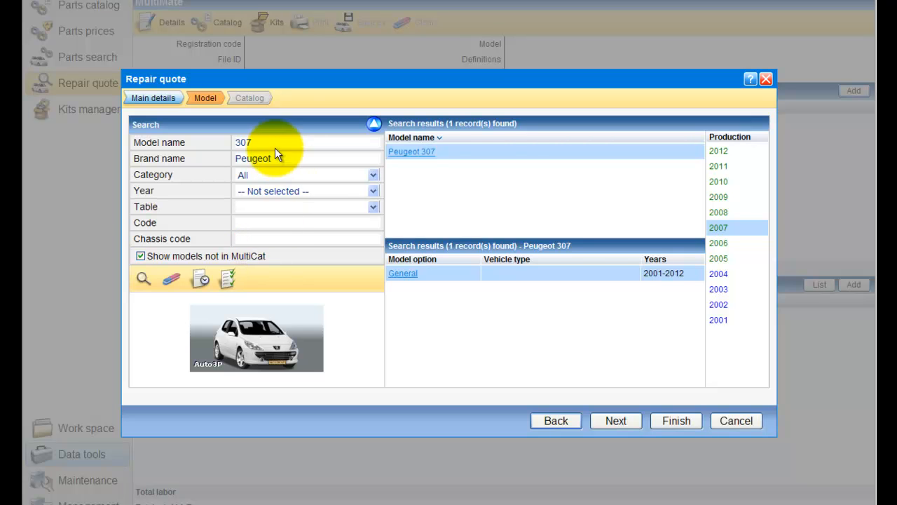
# Step: Clear the search criteria, list all models and browse the results up to page 3
pyautogui.click(171, 279)
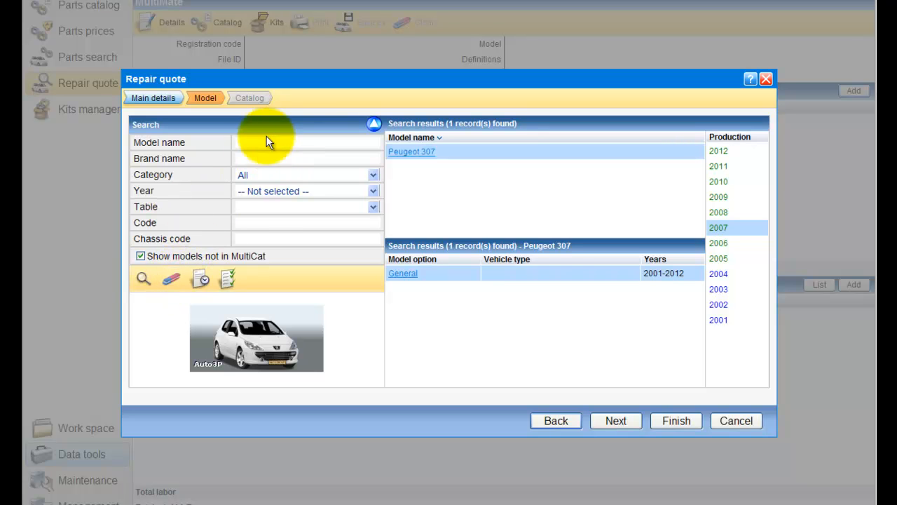
pyautogui.click(143, 280)
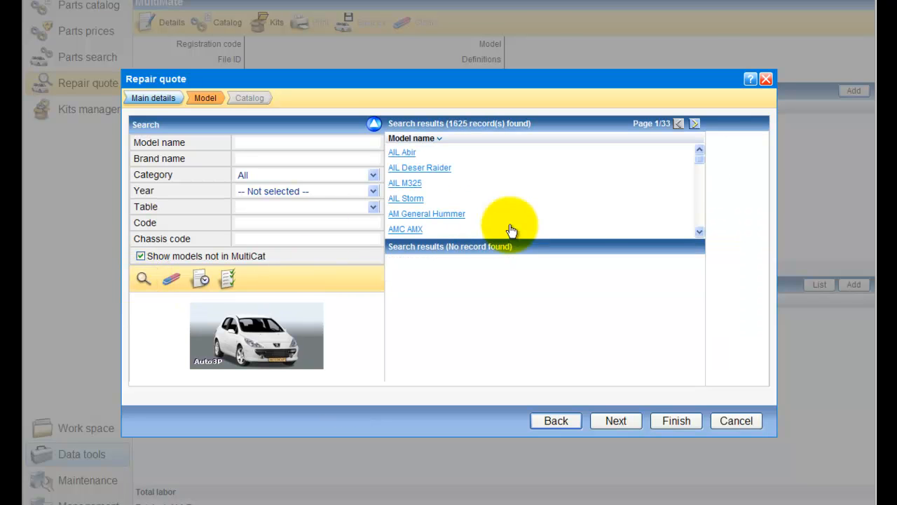
pyautogui.moveTo(696, 165); pyautogui.dragTo(675, 236)
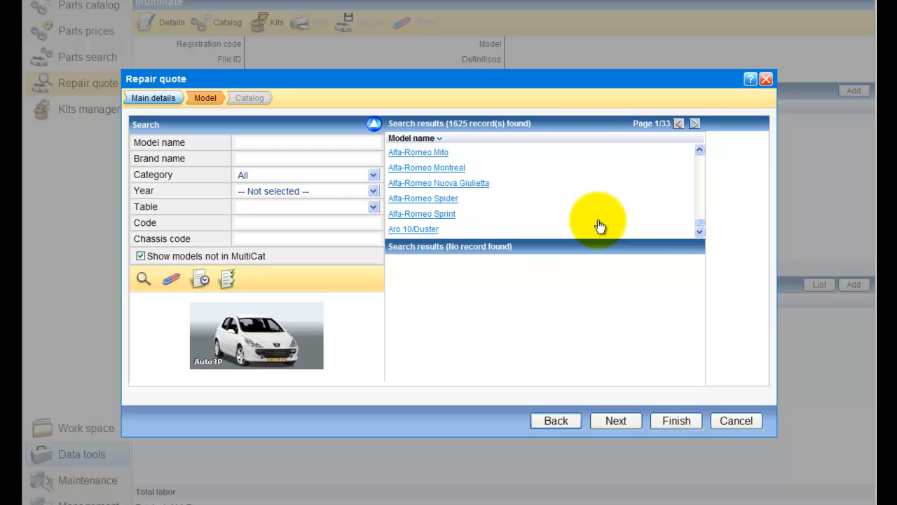
pyautogui.click(694, 126)
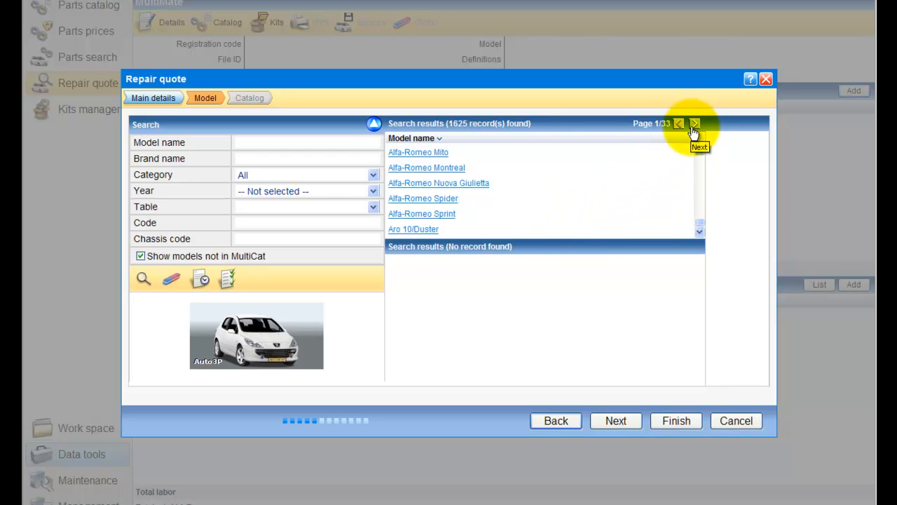
pyautogui.click(694, 126)
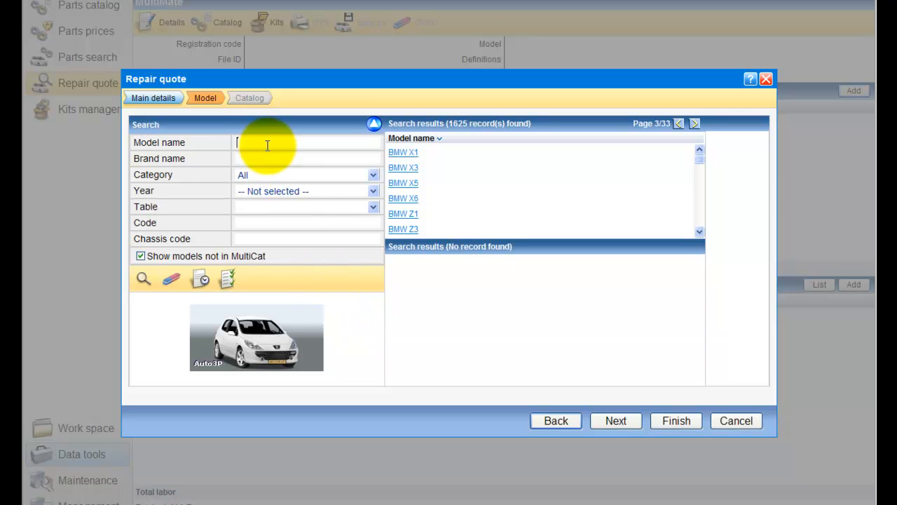
# Step: Select the 2007 Peugeot 307 by searching for model 307, brand "peu" and category Cars, and continue to its definitions
pyautogui.write('307')
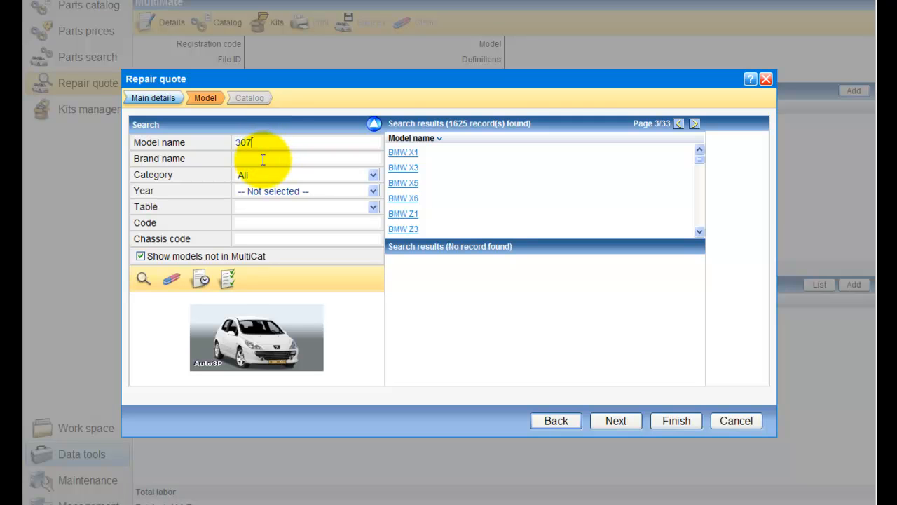
pyautogui.click(263, 159)
pyautogui.write('peu')
pyautogui.click(269, 176)
pyautogui.click(261, 195)
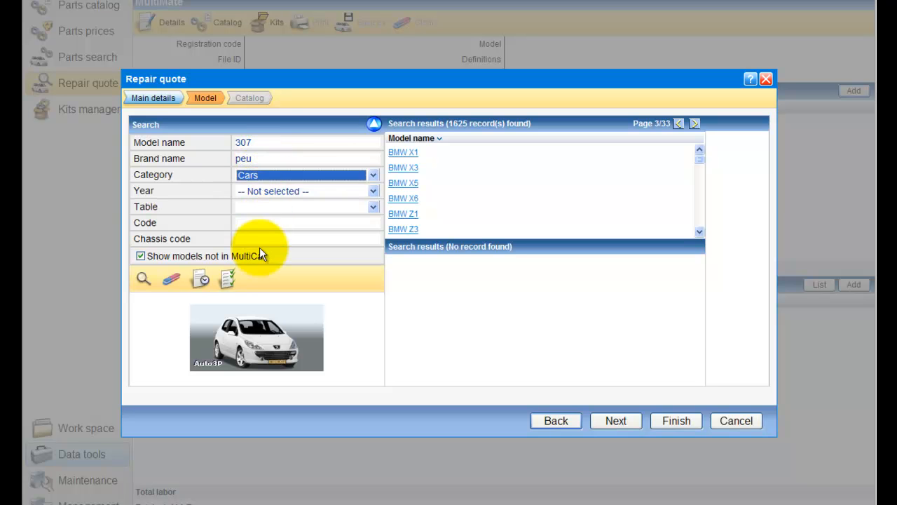
pyautogui.click(144, 279)
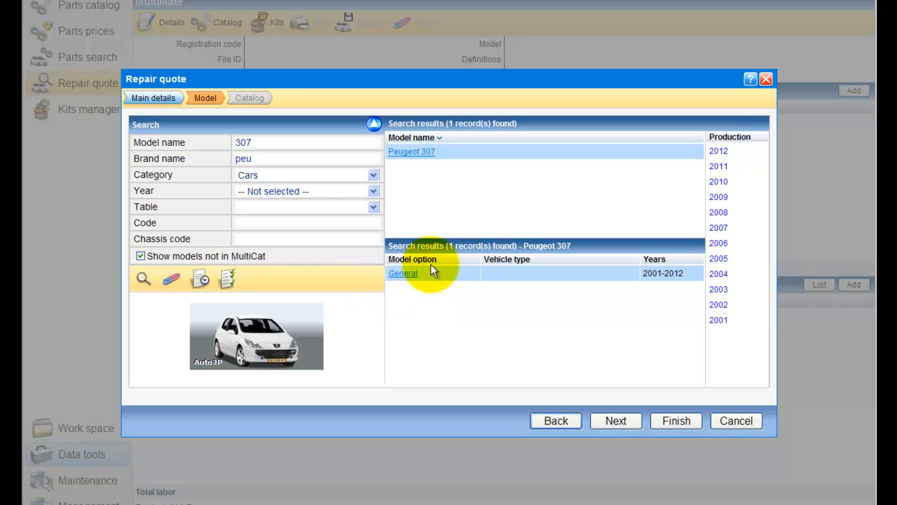
pyautogui.click(722, 229)
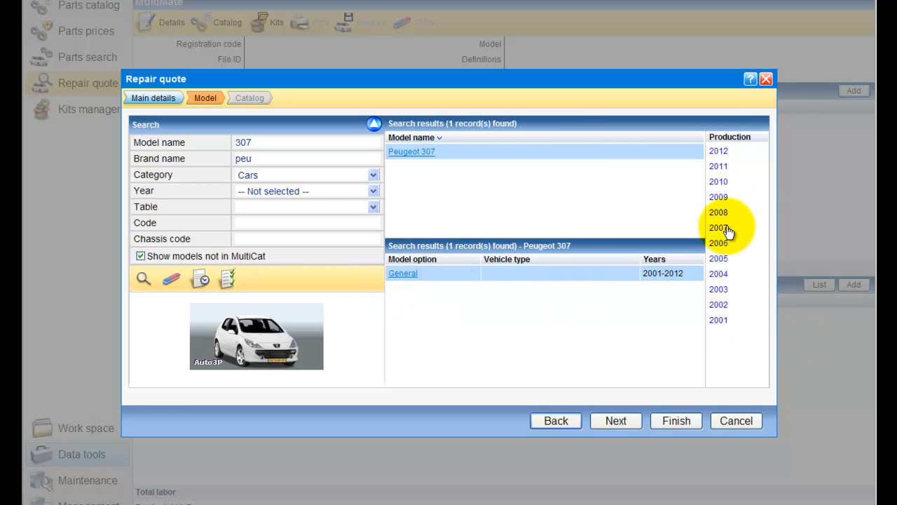
pyautogui.click(611, 425)
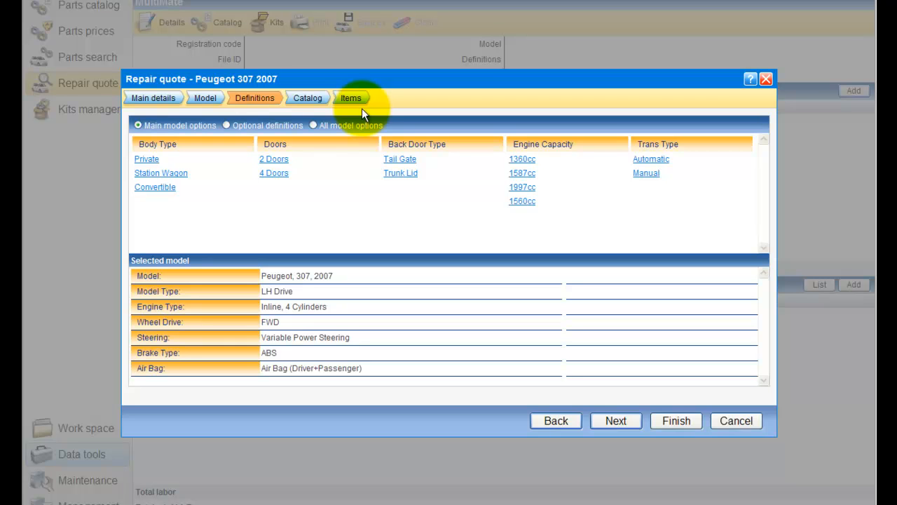
# Step: Look through the quote's Main details and Catalog stages and return to the Definitions stage
pyautogui.click(154, 100)
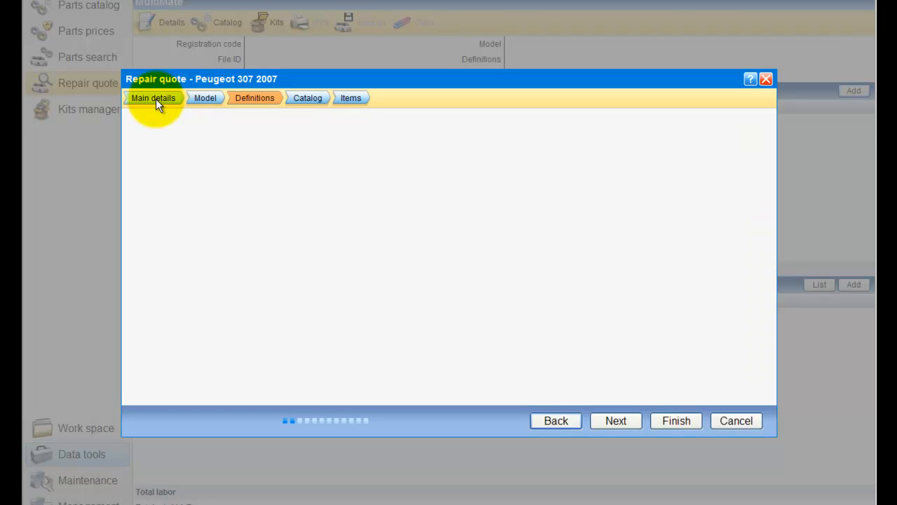
pyautogui.click(255, 99)
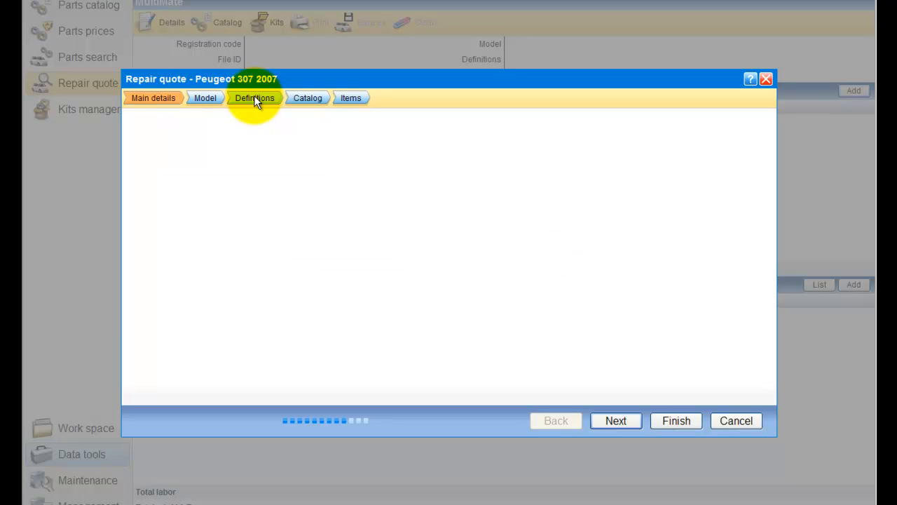
pyautogui.click(316, 98)
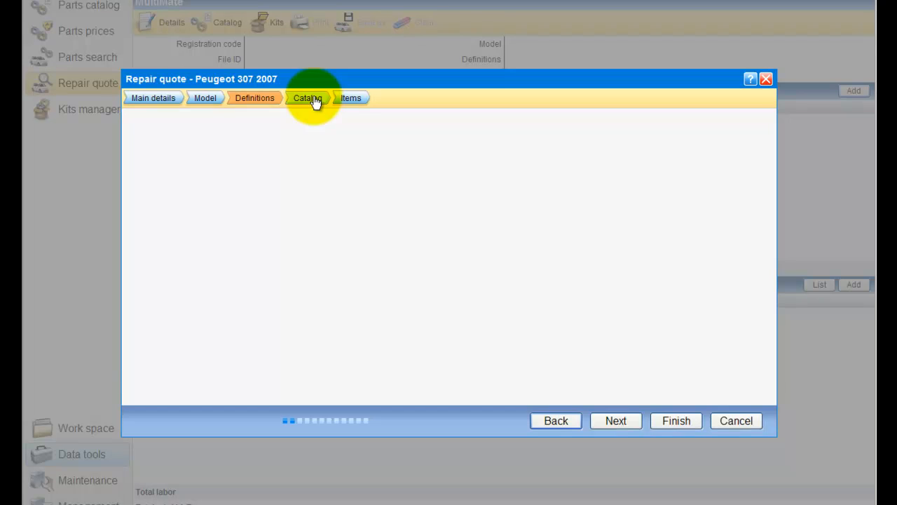
pyautogui.click(259, 99)
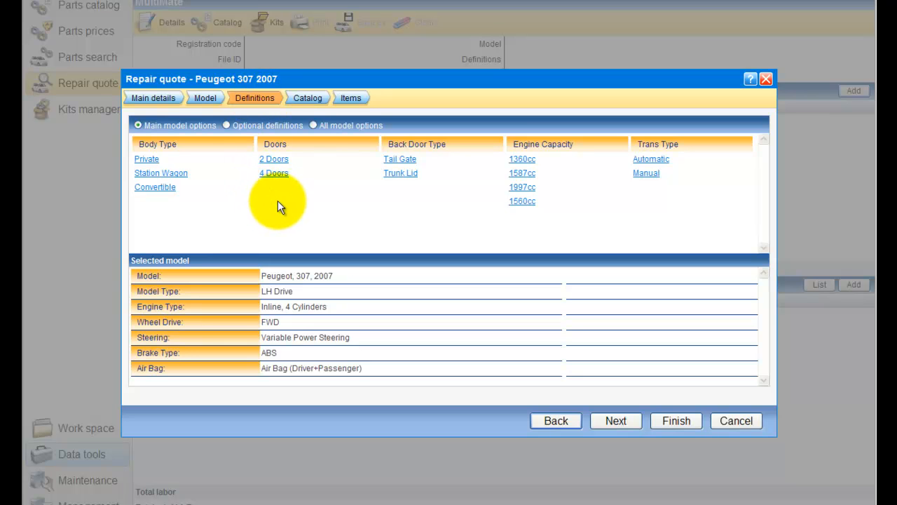
# Step: Define the vehicle's main model options as Private, 4 Doors, Tail Gate, 1587cc and Automatic
pyautogui.click(144, 160)
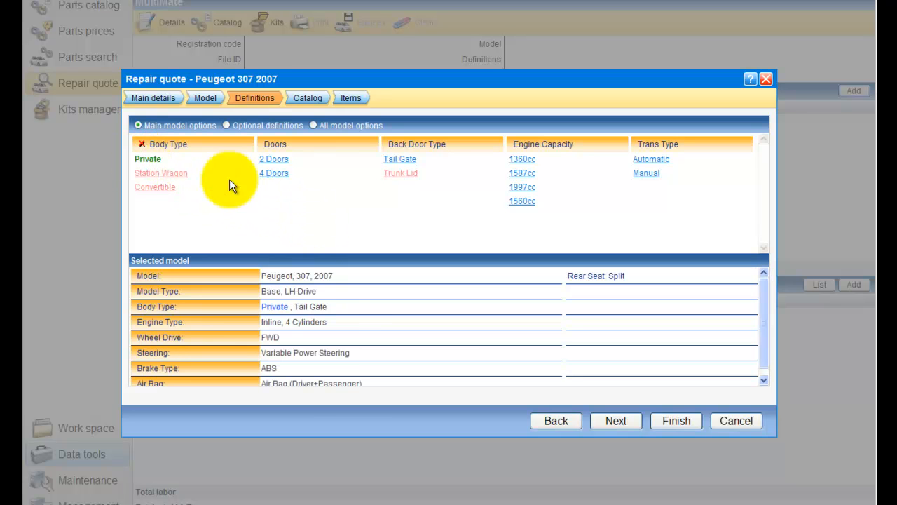
pyautogui.click(280, 174)
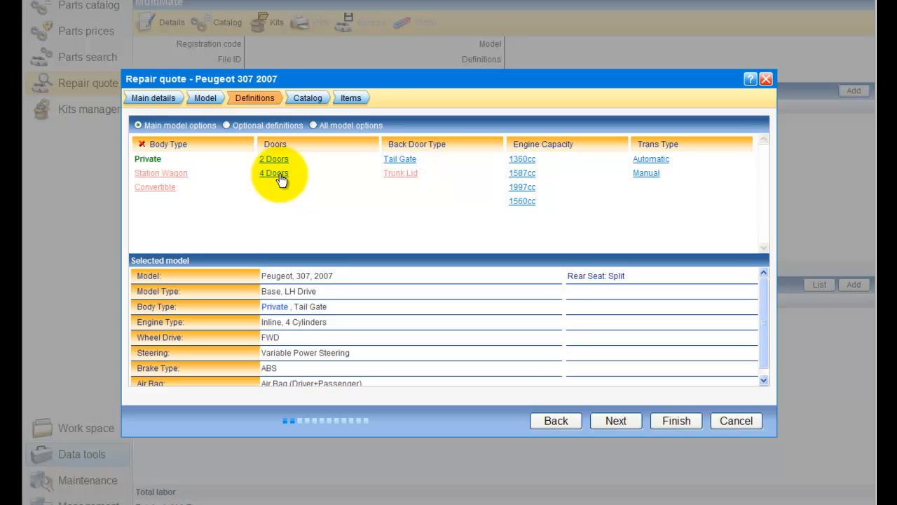
pyautogui.click(400, 160)
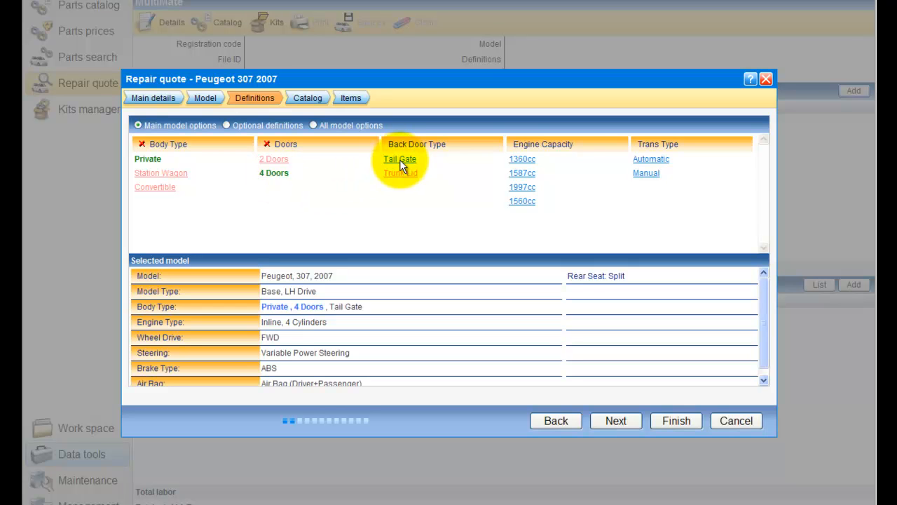
pyautogui.click(526, 176)
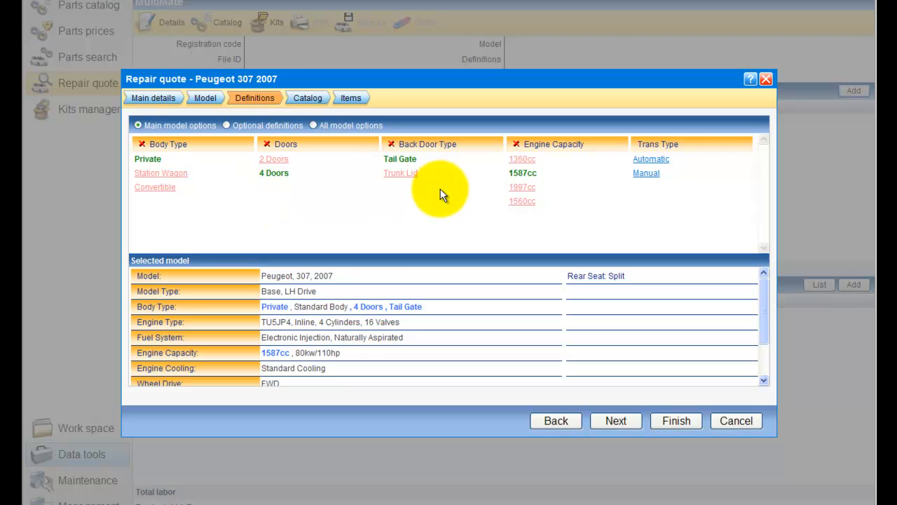
pyautogui.click(646, 161)
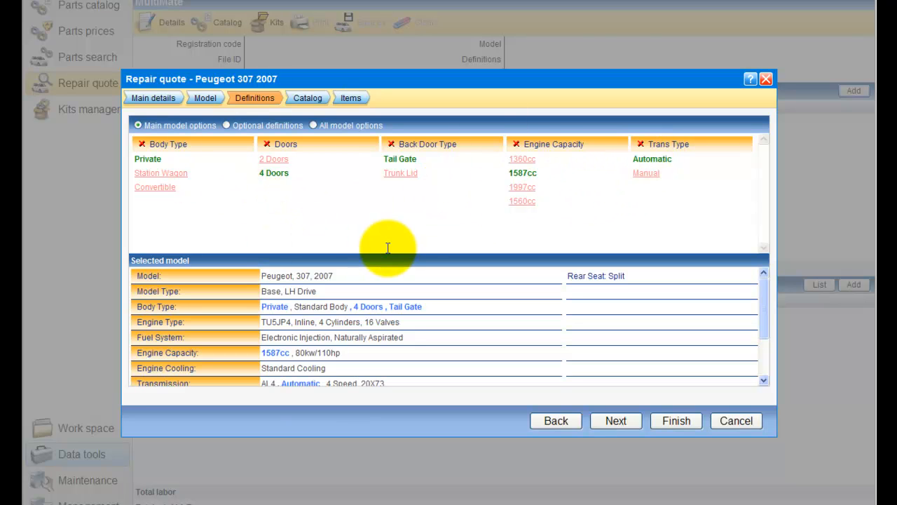
# Step: Look through the optional definitions and all model options, and return to the main model options
pyautogui.click(227, 124)
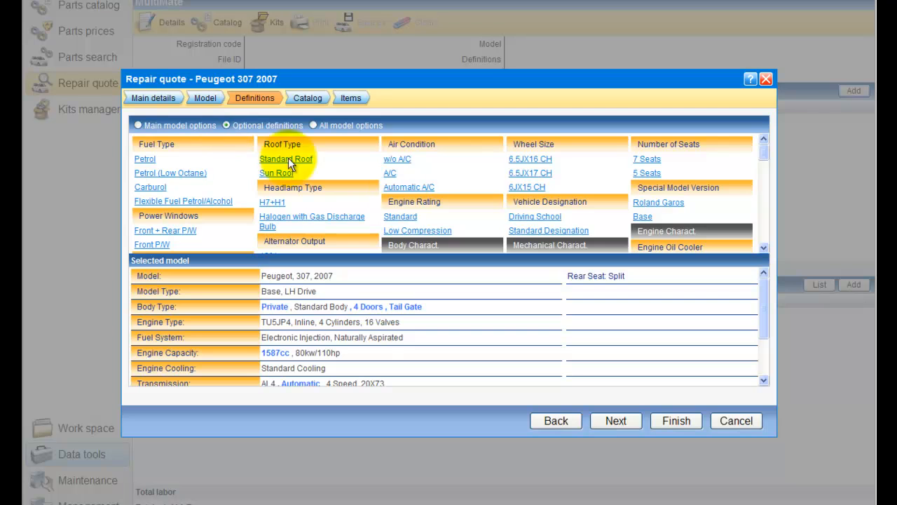
pyautogui.scroll(-5, 396, 191)
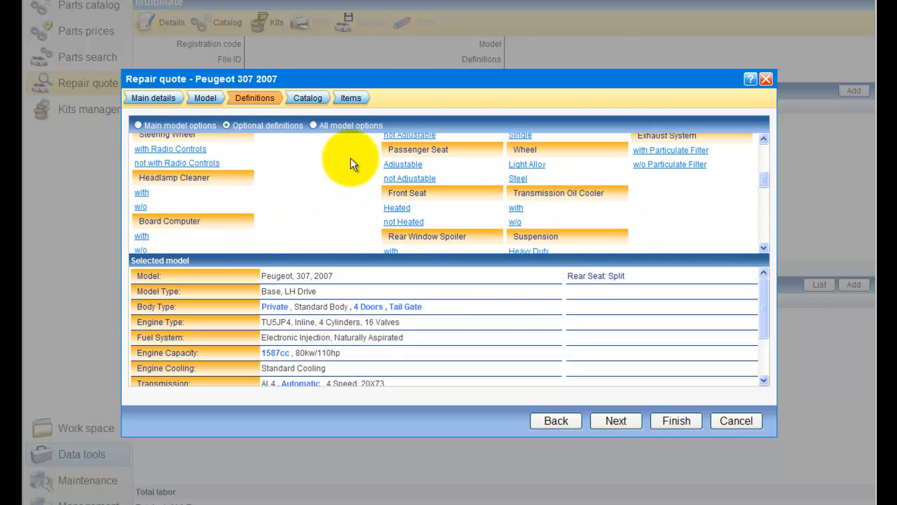
pyautogui.click(313, 125)
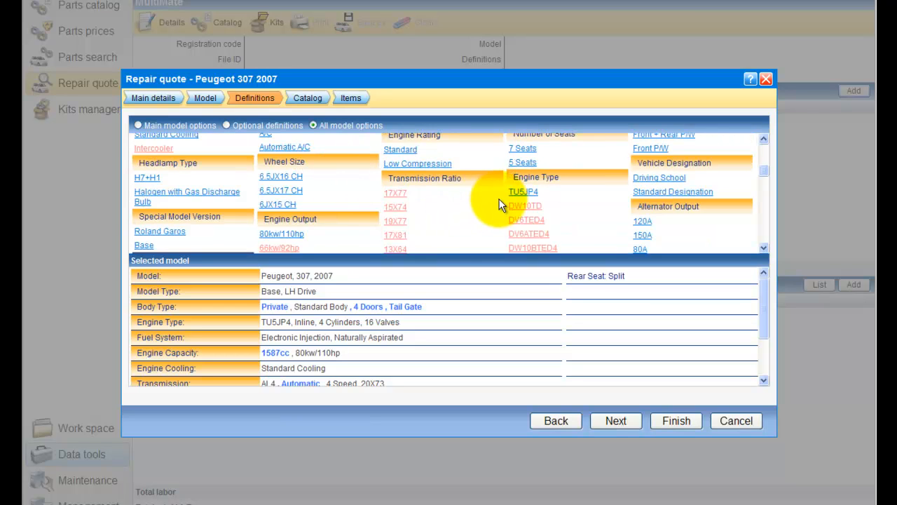
pyautogui.scroll(-3, 499, 203)
pyautogui.scroll(5, 499, 203)
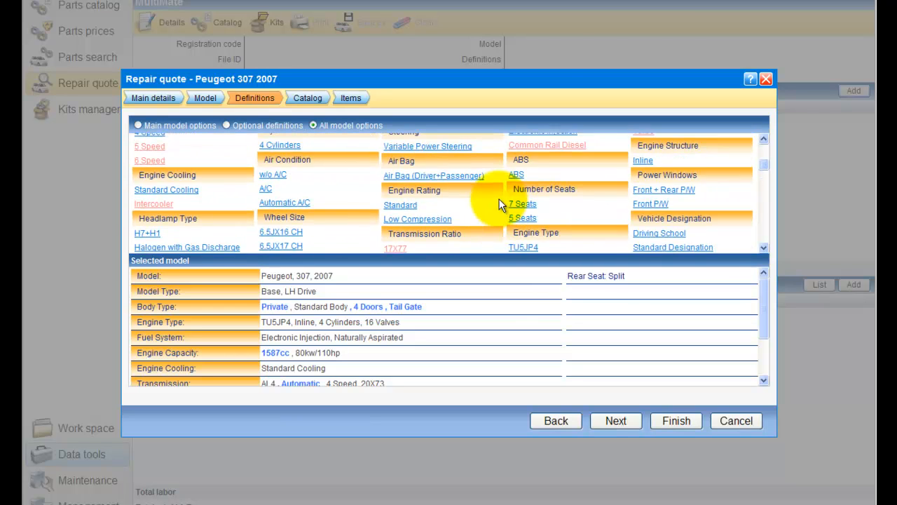
pyautogui.scroll(1, 499, 203)
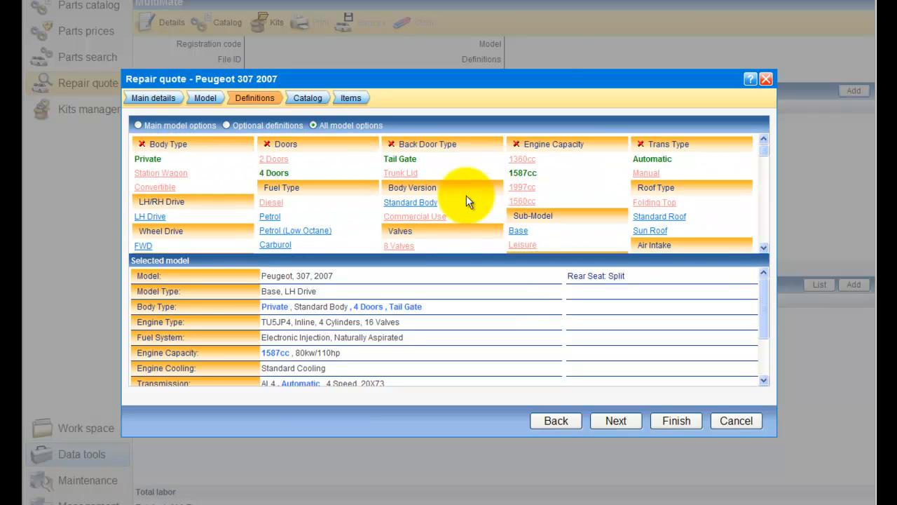
pyautogui.click(138, 125)
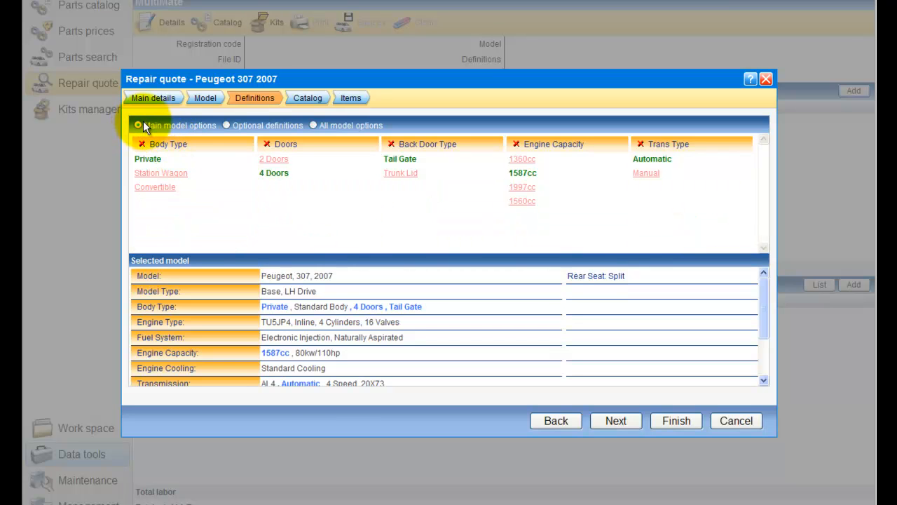
# Step: Continue to the parts catalog and mark Face, Front Bumper, Front Spoiler and Hood in the Front group for replacement
pyautogui.click(634, 428)
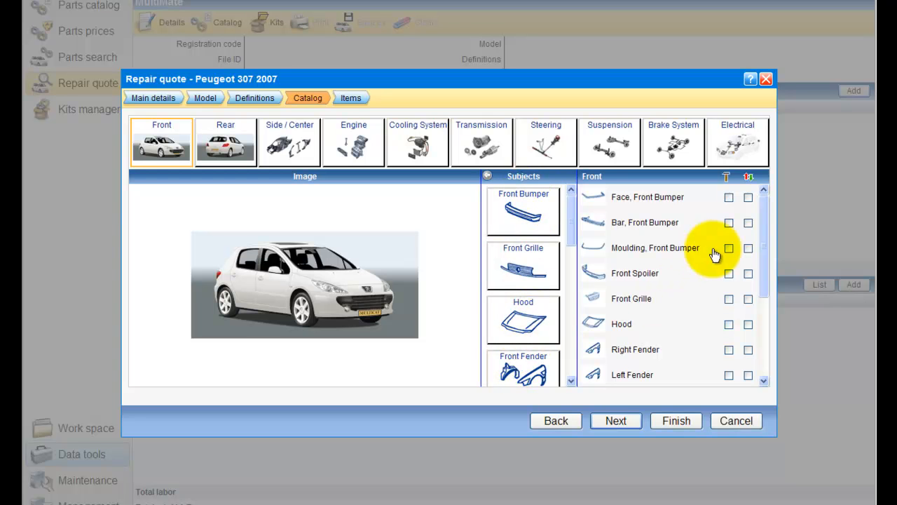
pyautogui.moveTo(761, 203)
pyautogui.mouseDown()
pyautogui.moveTo(751, 297)
pyautogui.moveTo(758, 189)
pyautogui.mouseUp()
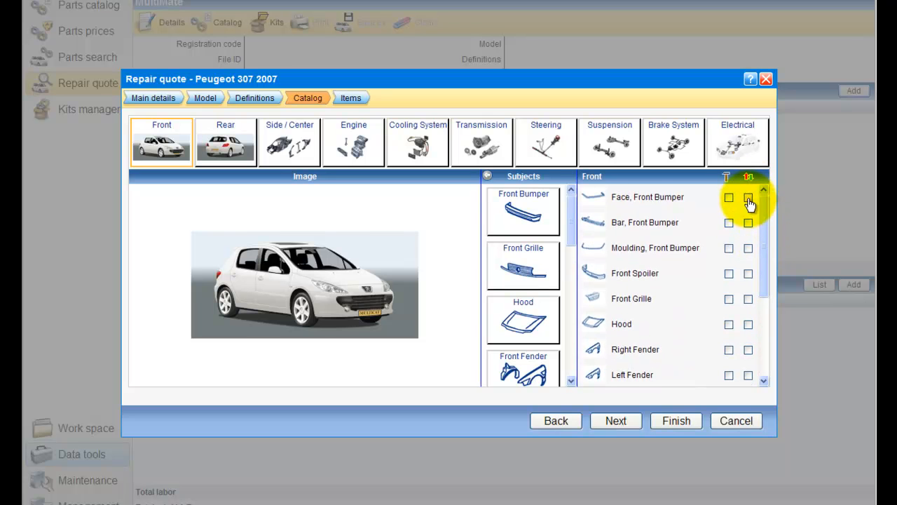
pyautogui.click(748, 199)
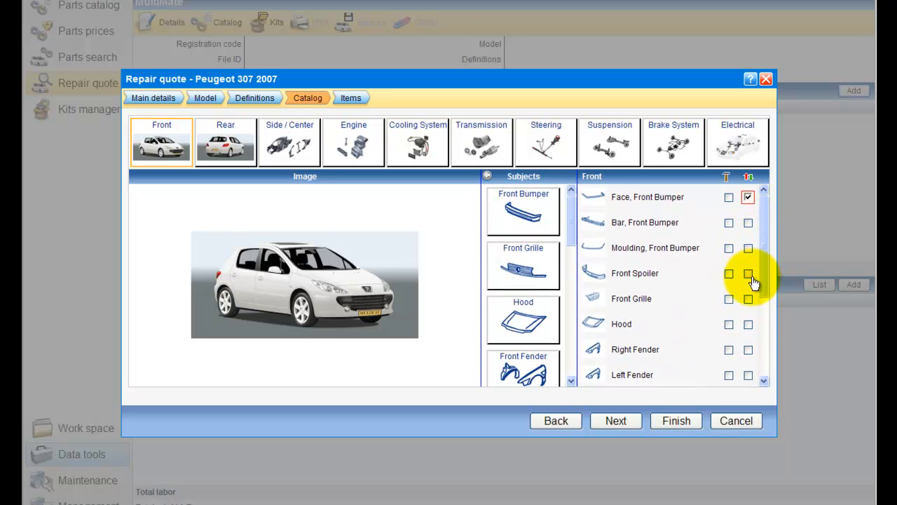
pyautogui.click(750, 276)
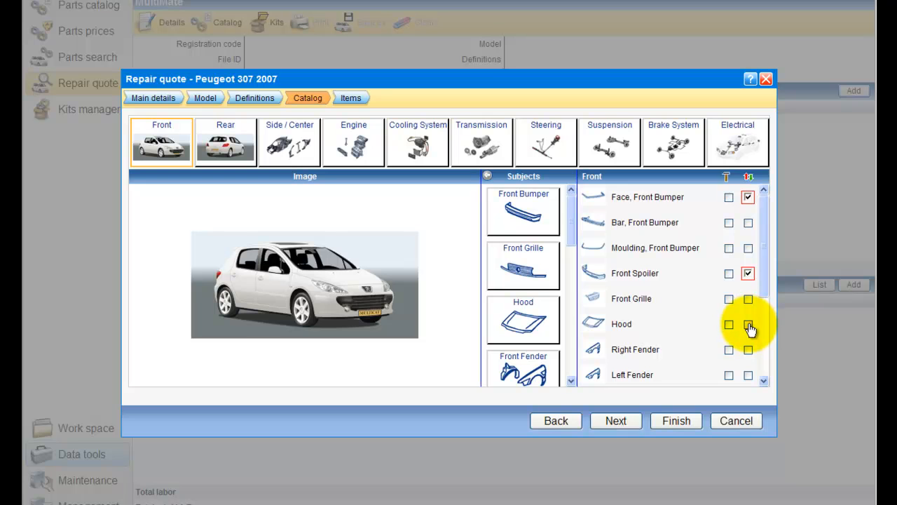
pyautogui.click(749, 326)
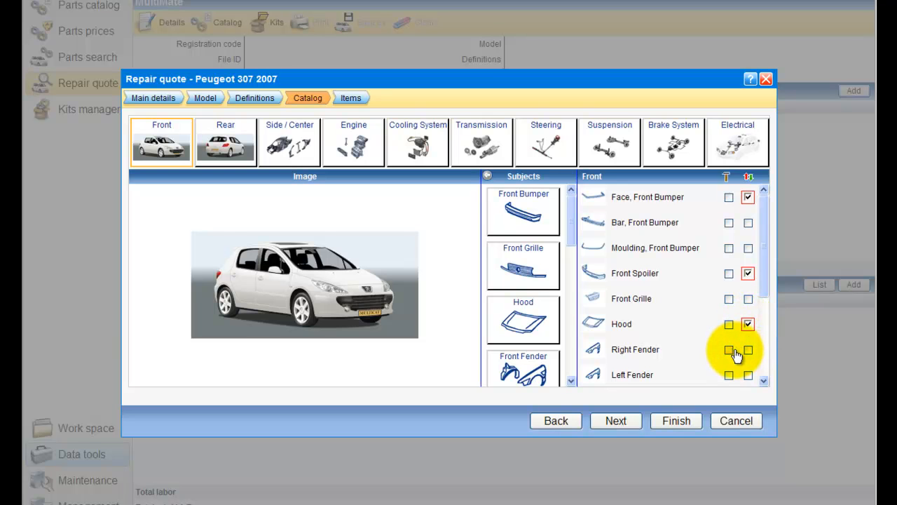
# Step: Mark the Right Fender for repair, base its labor on time and set the extent of damage to Extensive
pyautogui.click(729, 350)
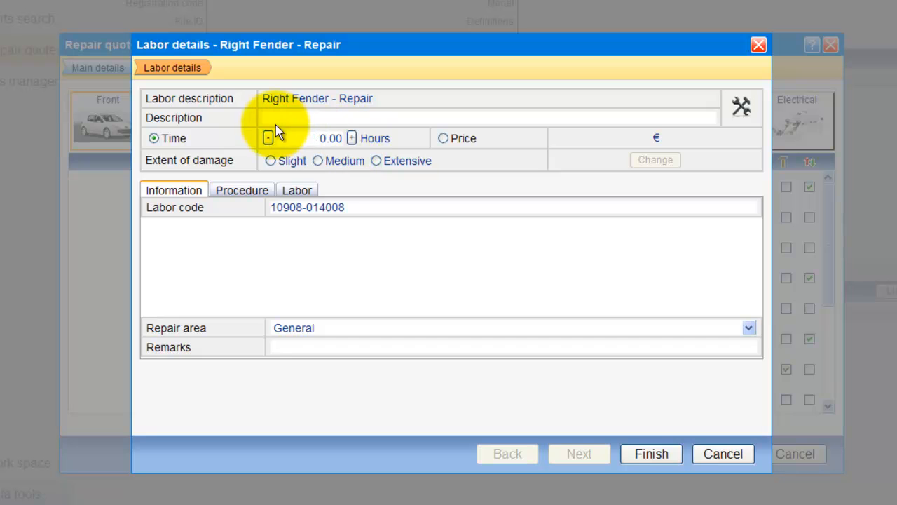
pyautogui.click(351, 138)
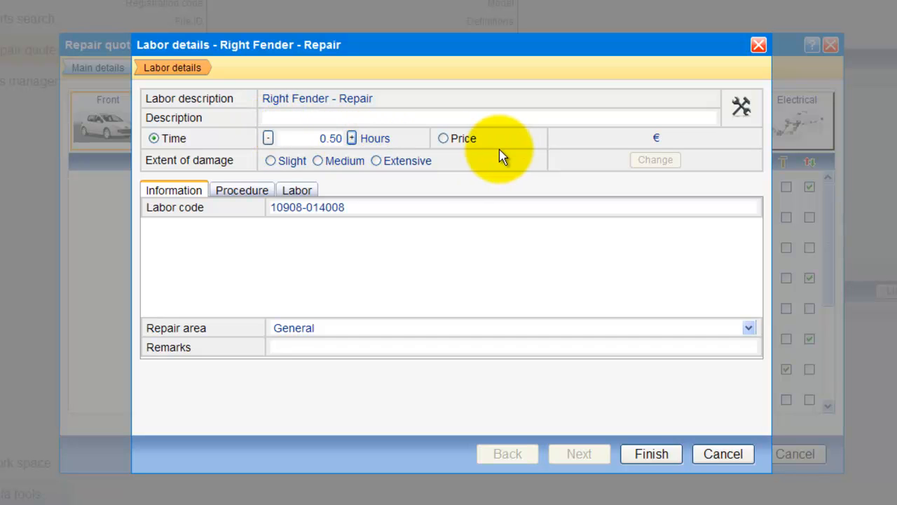
pyautogui.click(444, 139)
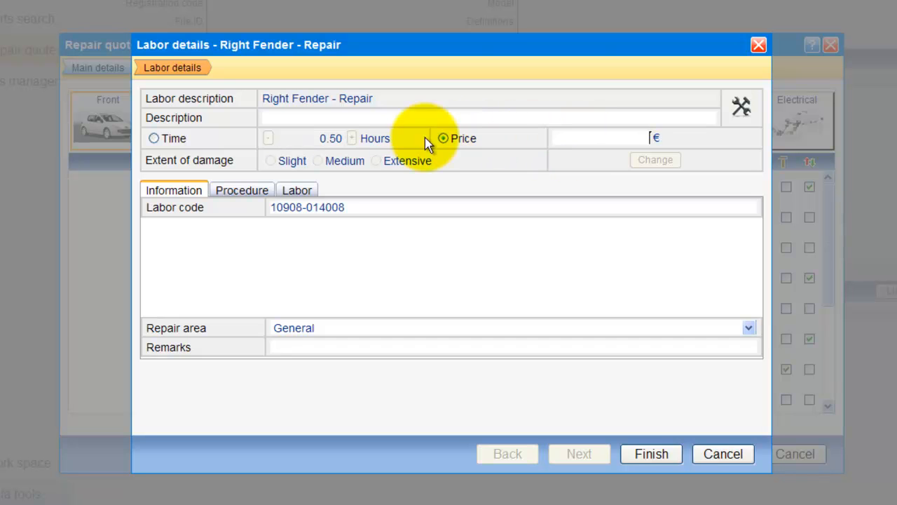
pyautogui.click(153, 138)
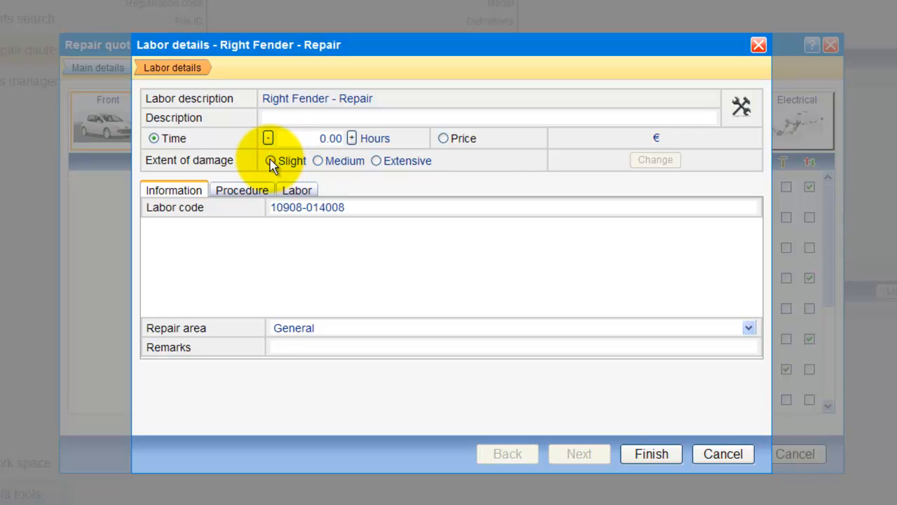
pyautogui.click(270, 160)
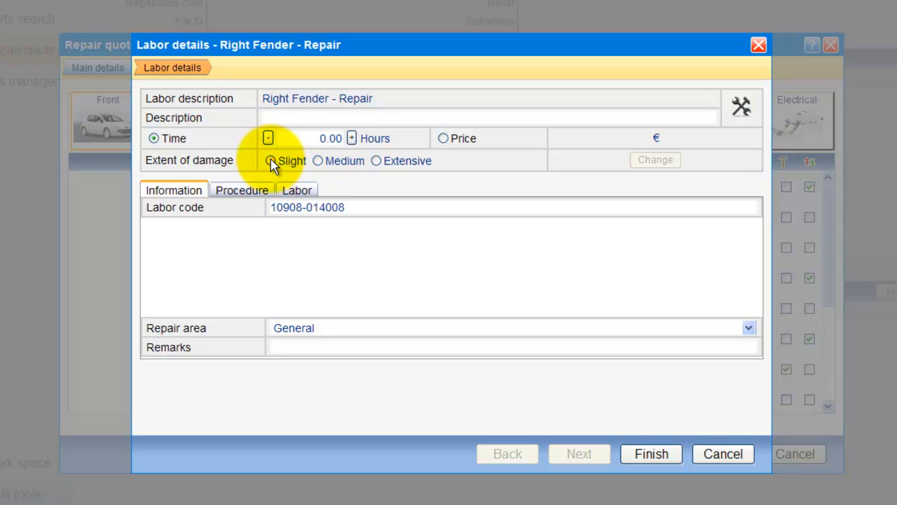
pyautogui.click(318, 161)
pyautogui.click(376, 162)
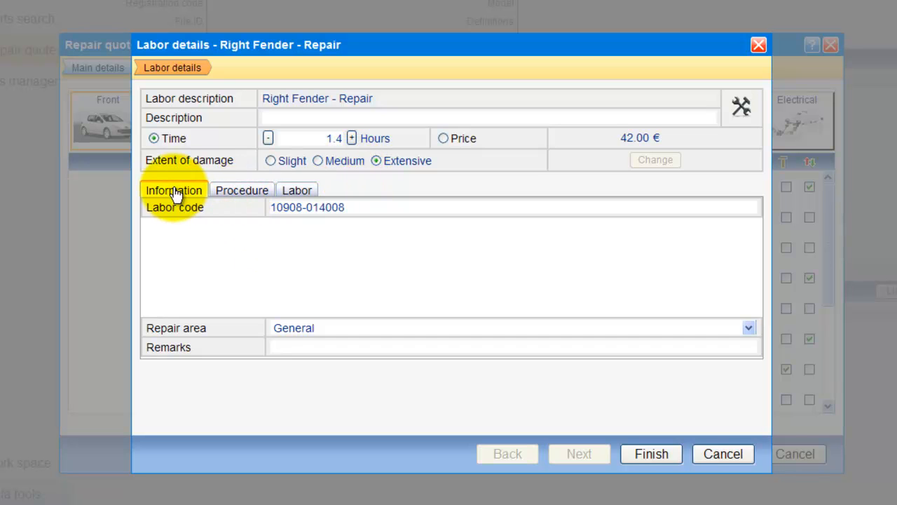
# Step: Review the procedure and related labor settings of the Right Fender repair and accept the labor details
pyautogui.click(244, 197)
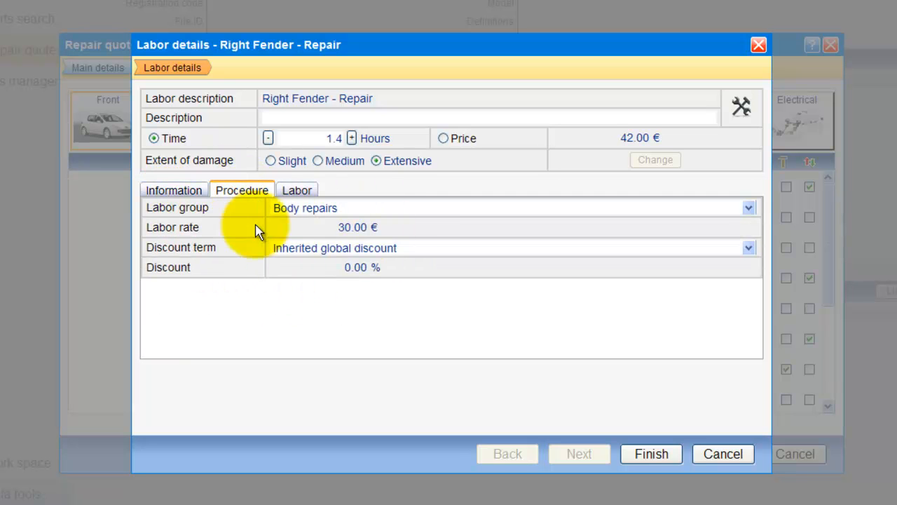
pyautogui.click(298, 191)
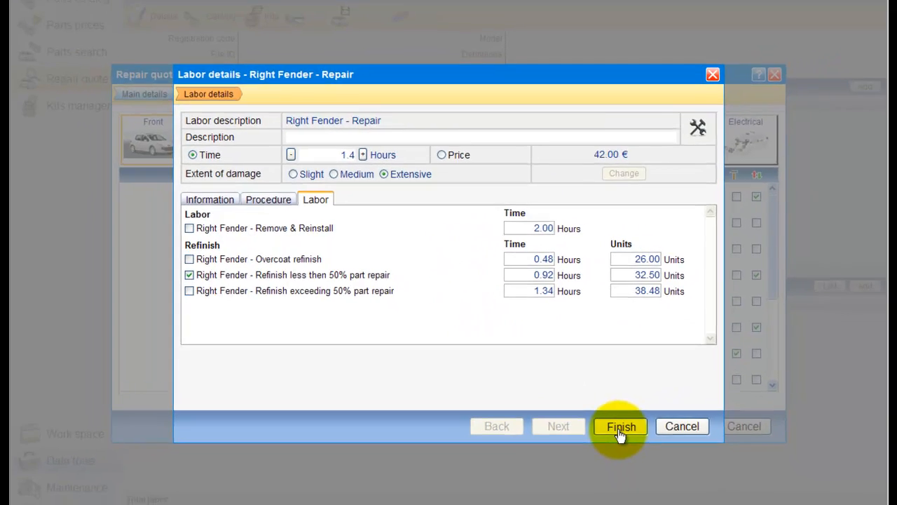
pyautogui.click(646, 450)
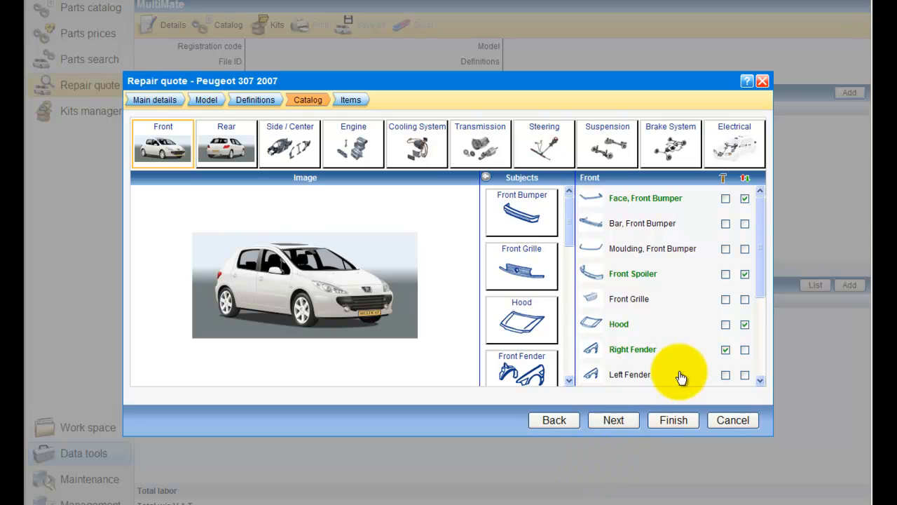
# Step: Proceed to the required definitions and set both Headlamp Cleaner and Front Fog Lamp to w/o
pyautogui.scroll(-3, 685, 354)
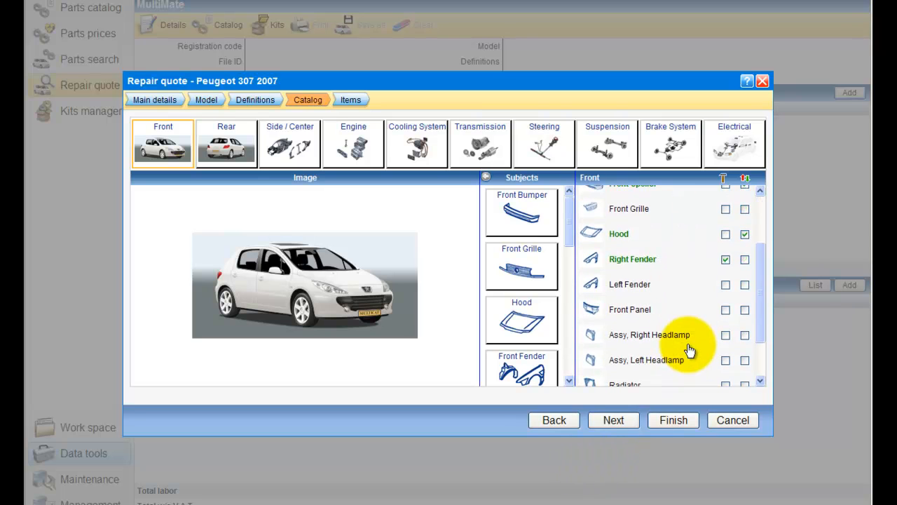
pyautogui.click(629, 424)
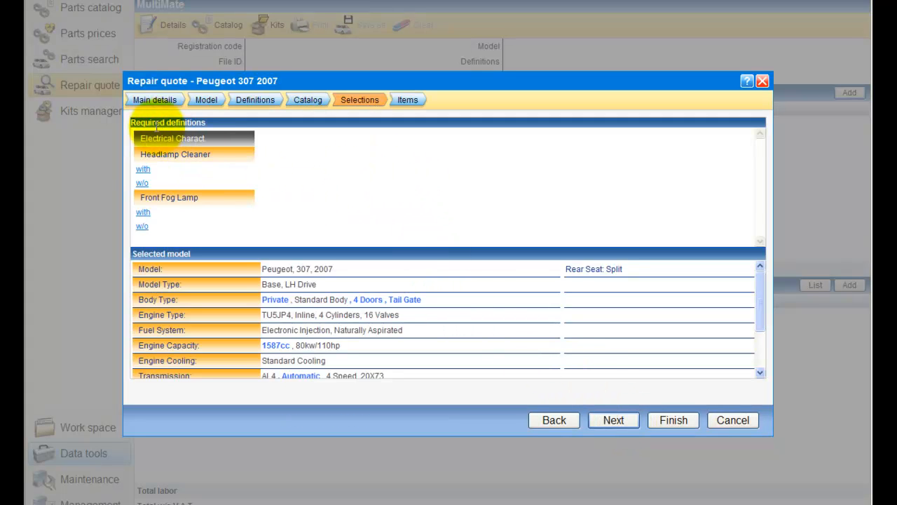
pyautogui.click(142, 184)
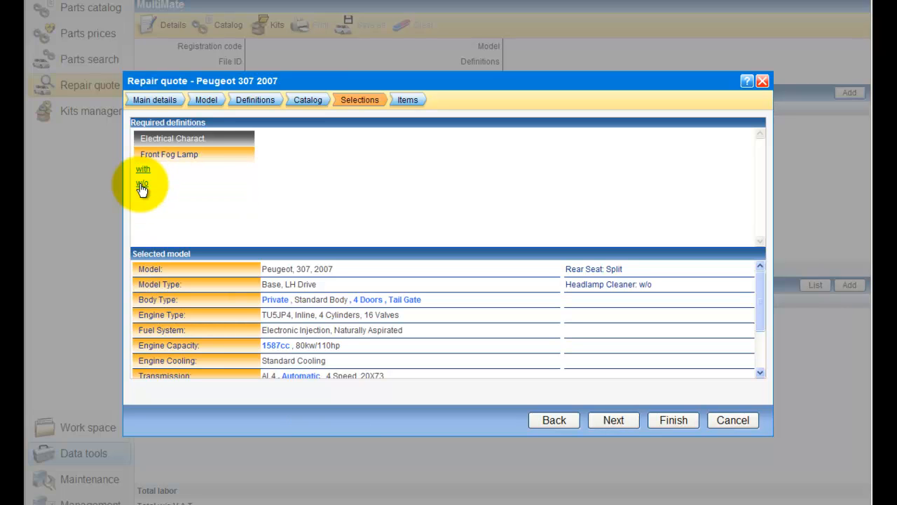
pyautogui.click(141, 183)
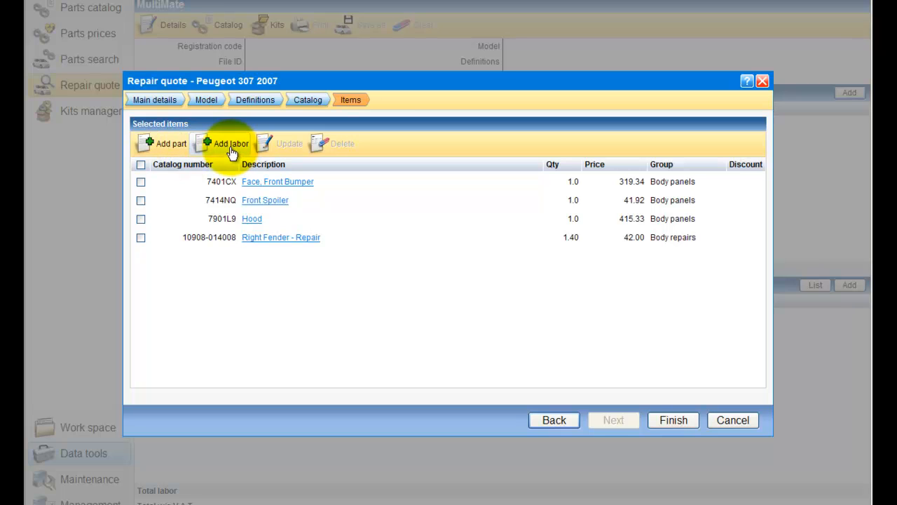
# Step: Examine the blank forms for manually adding a part and a labor item, cancelling each one
pyautogui.click(171, 144)
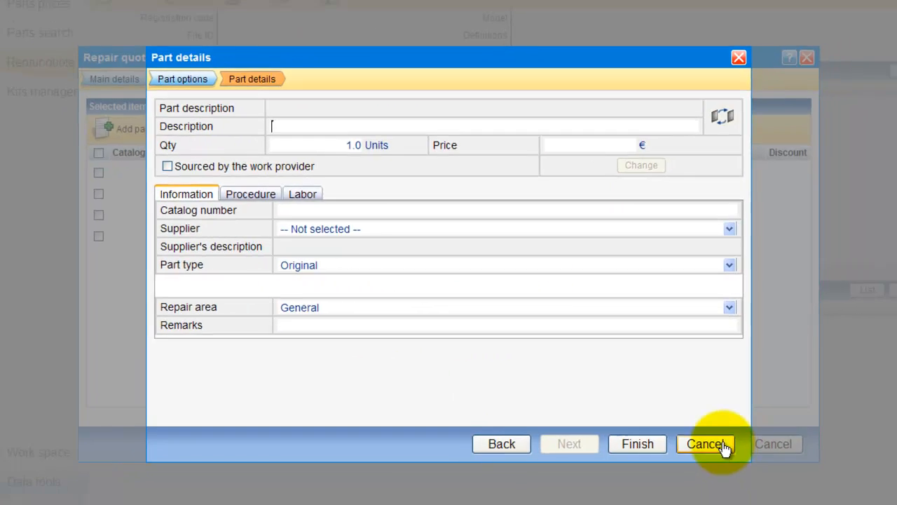
pyautogui.click(722, 455)
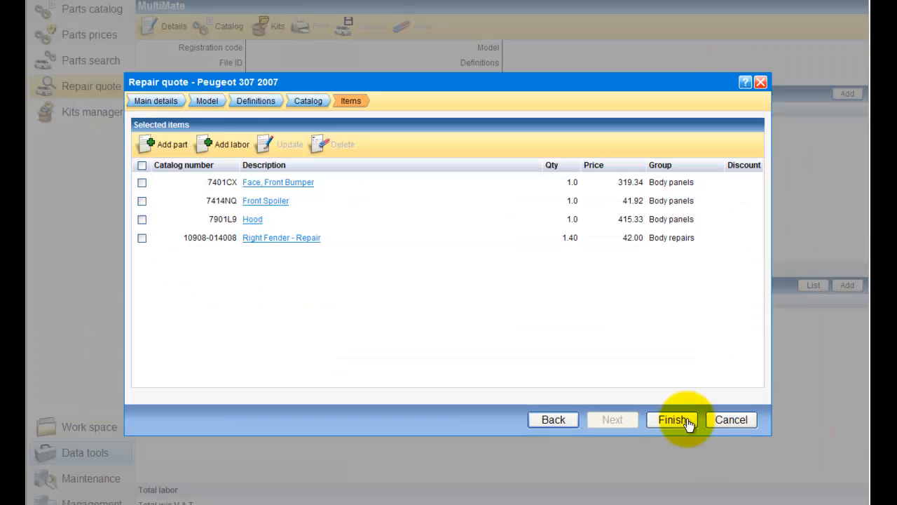
pyautogui.click(236, 154)
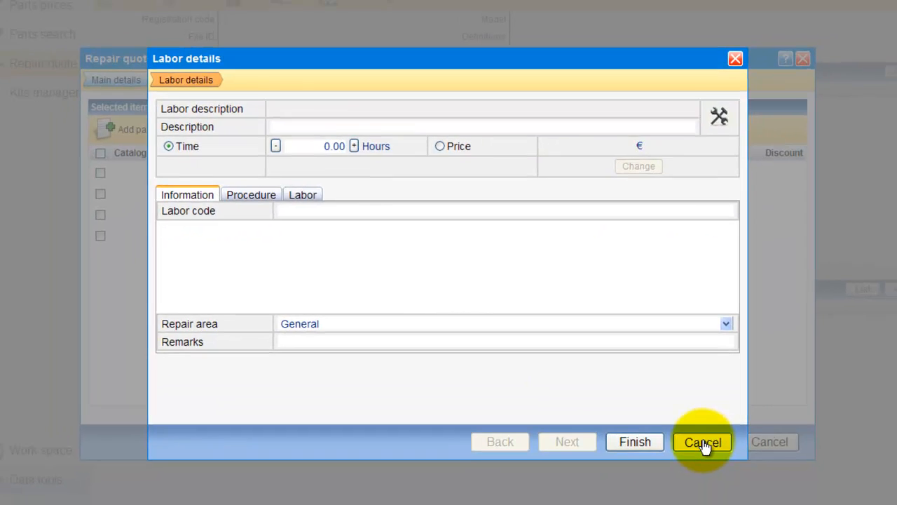
pyautogui.click(722, 456)
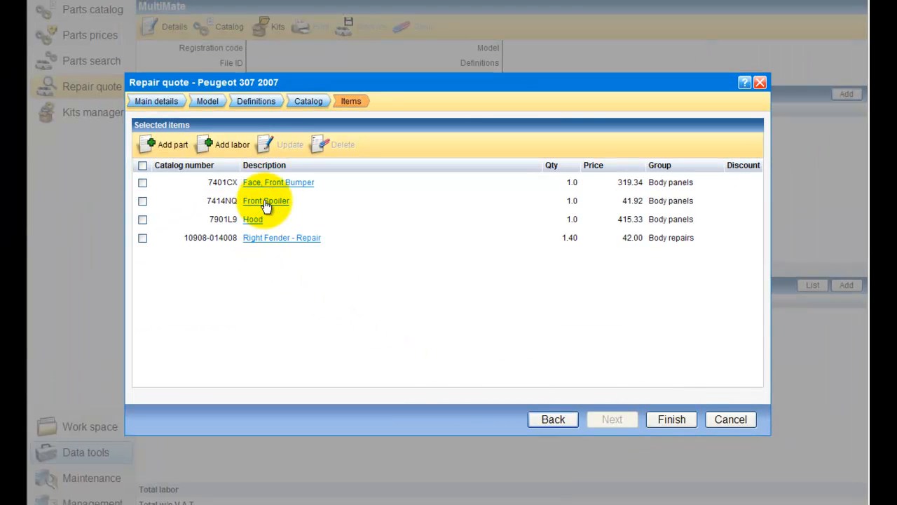
# Step: Review the Hood item's part details and part options, accept them and finish the repair quote
pyautogui.rightClick(255, 222)
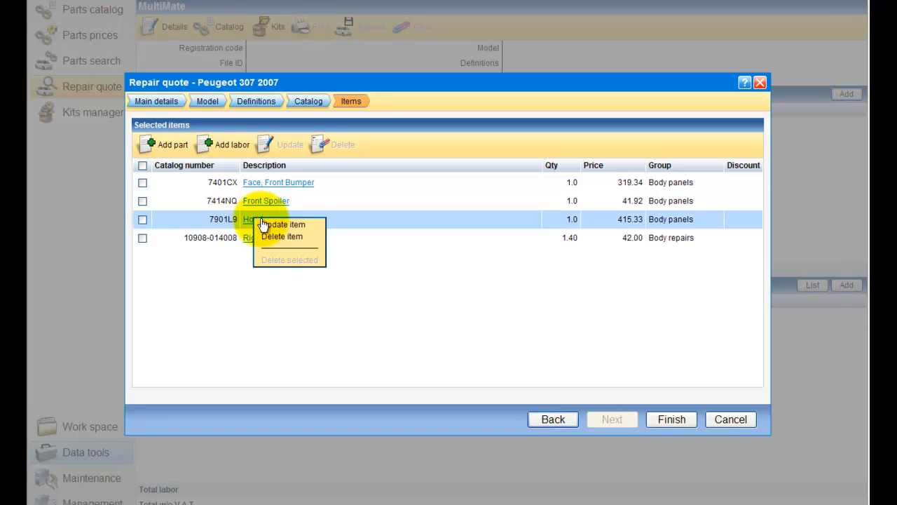
pyautogui.click(272, 225)
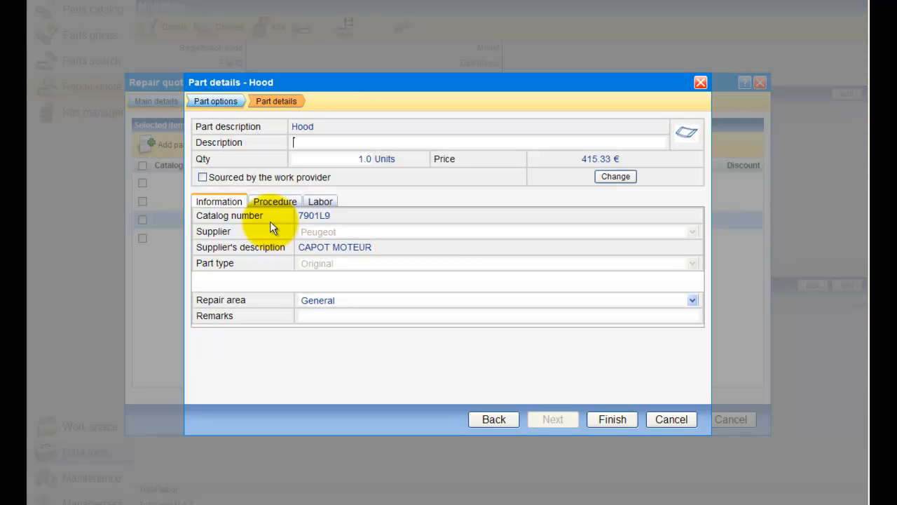
pyautogui.click(309, 143)
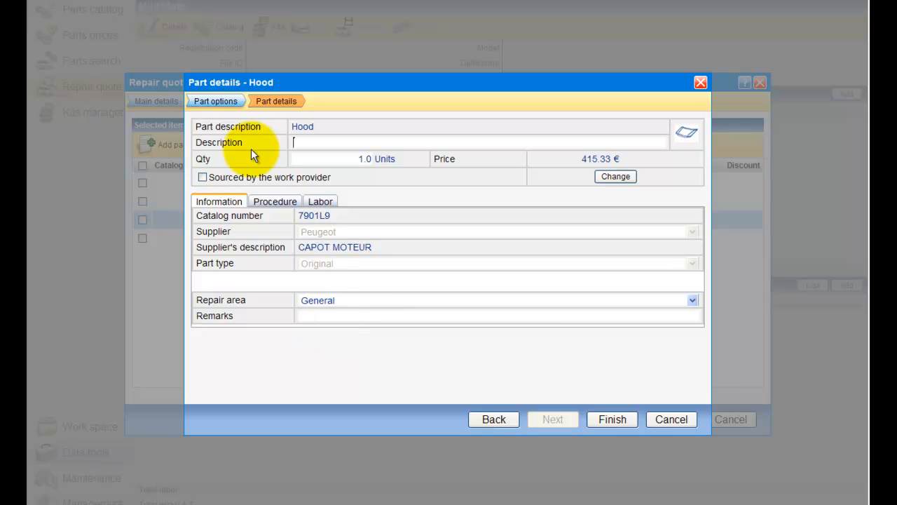
pyautogui.click(225, 108)
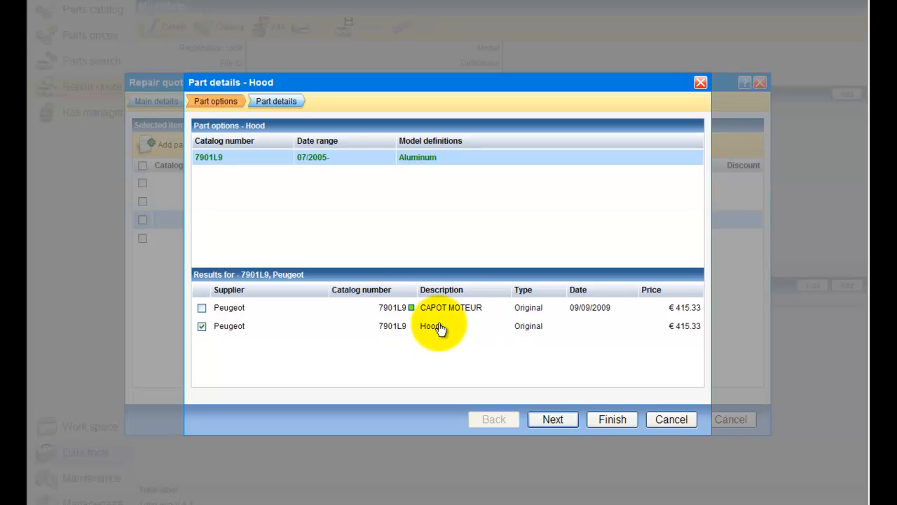
pyautogui.click(292, 106)
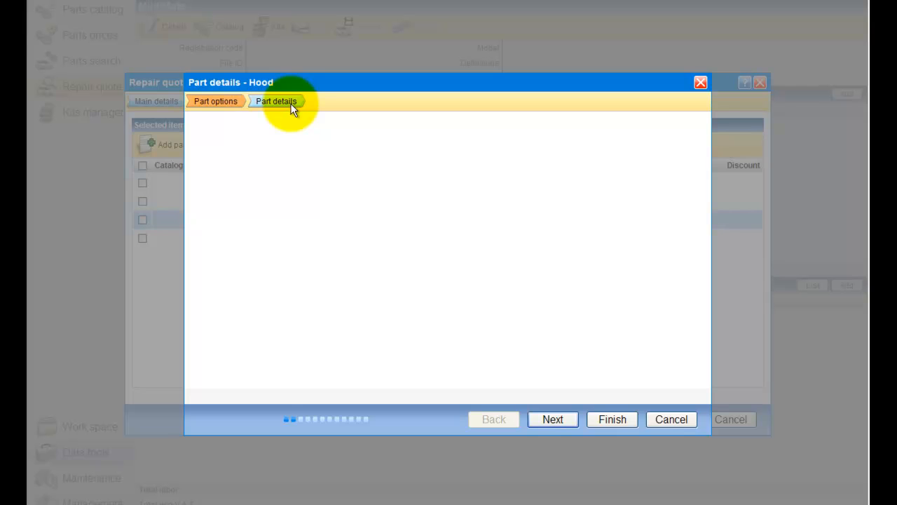
pyautogui.click(611, 421)
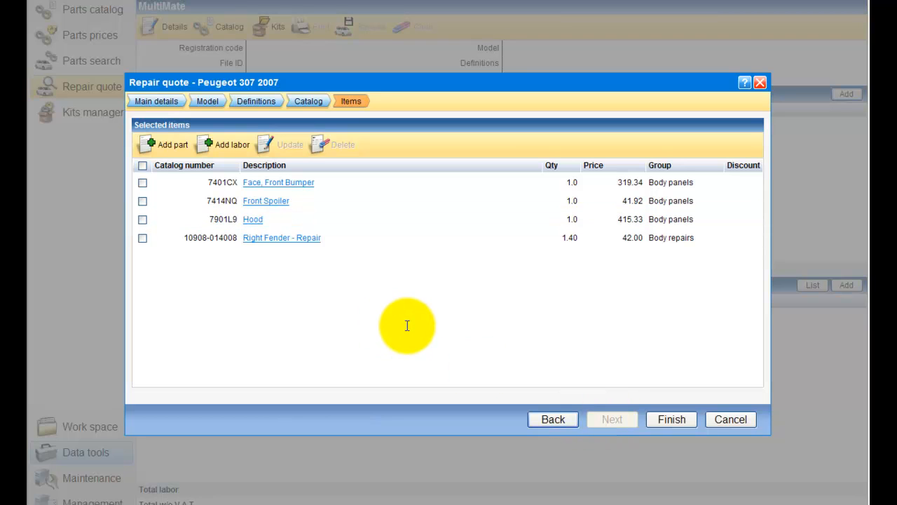
pyautogui.click(672, 419)
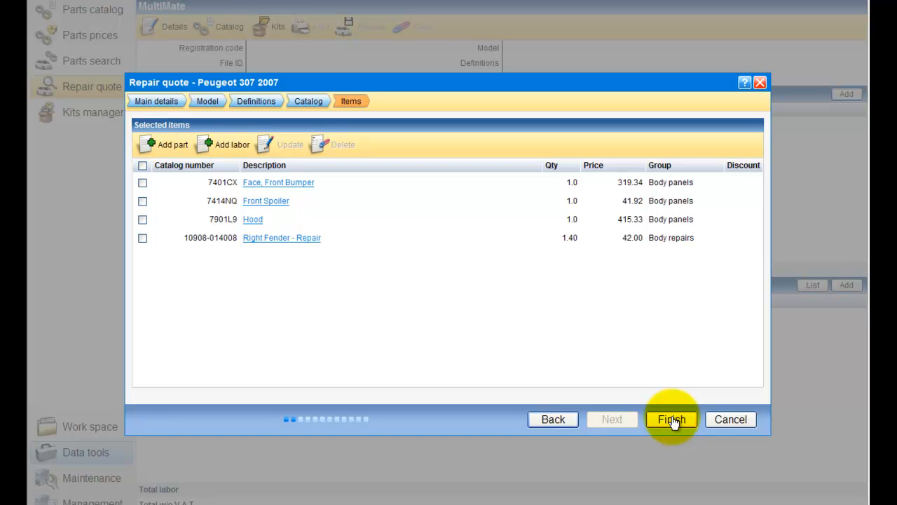